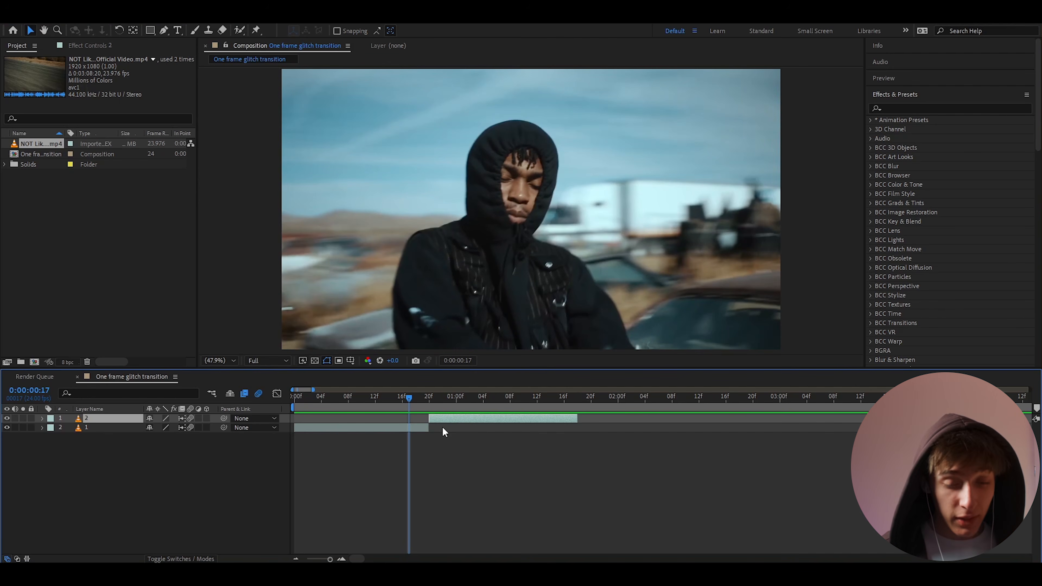
Add a new adjustment layer, split it at 17f, and delete the first half
key("ctrl+alt+y")
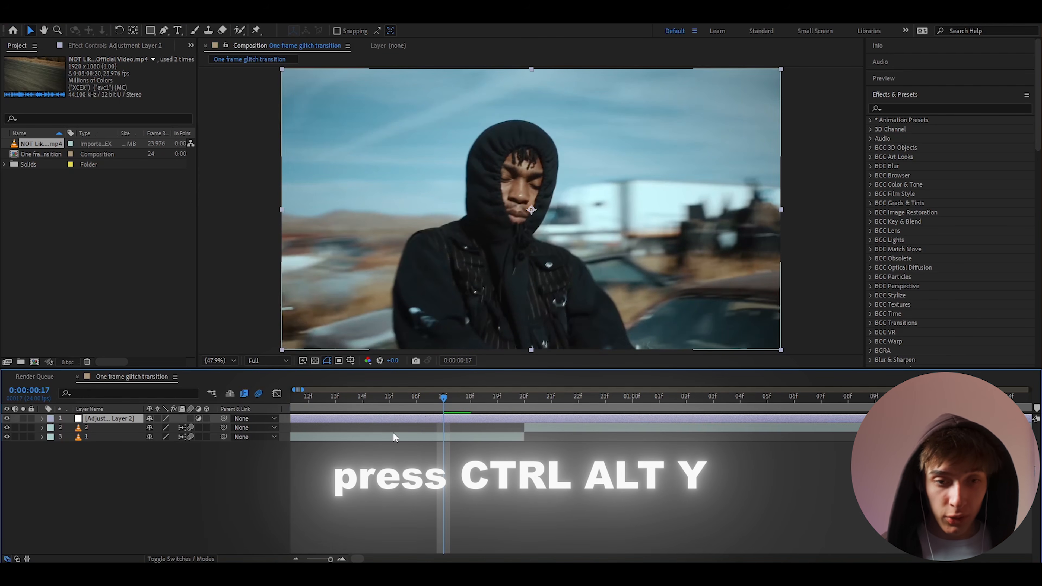
scroll(425, 415, "up", 3)
key("ctrl+shift+d")
left_click(433, 426)
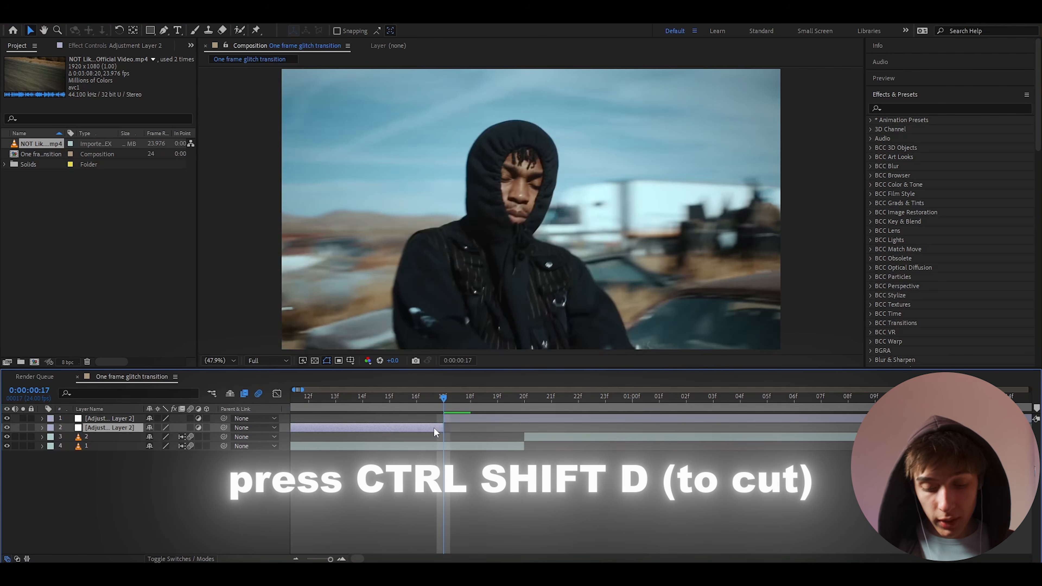
key("Delete")
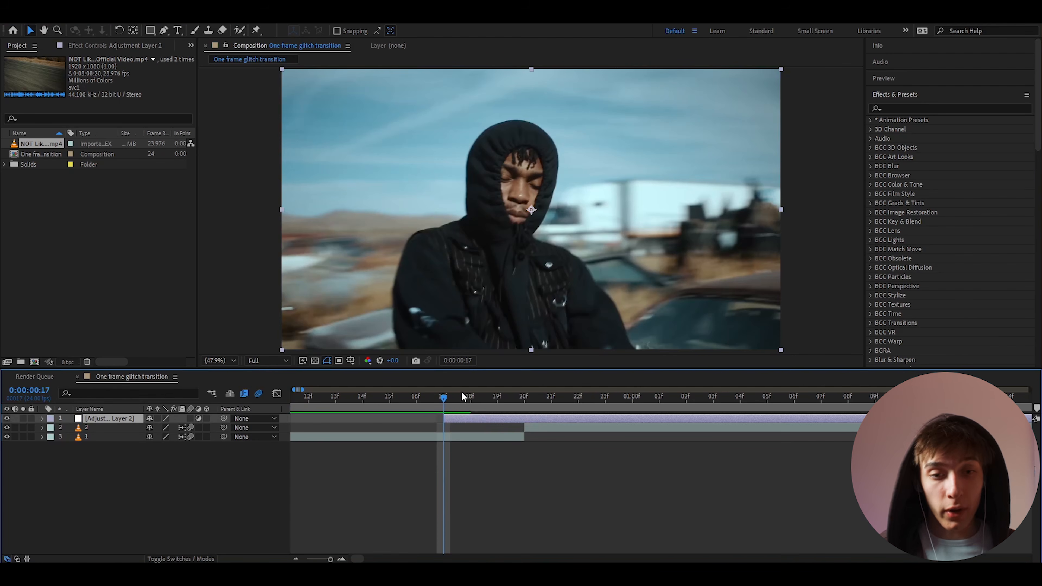
Split again at 18f, delete the remainder, and move the one-frame sliver to 19f
left_click(467, 403)
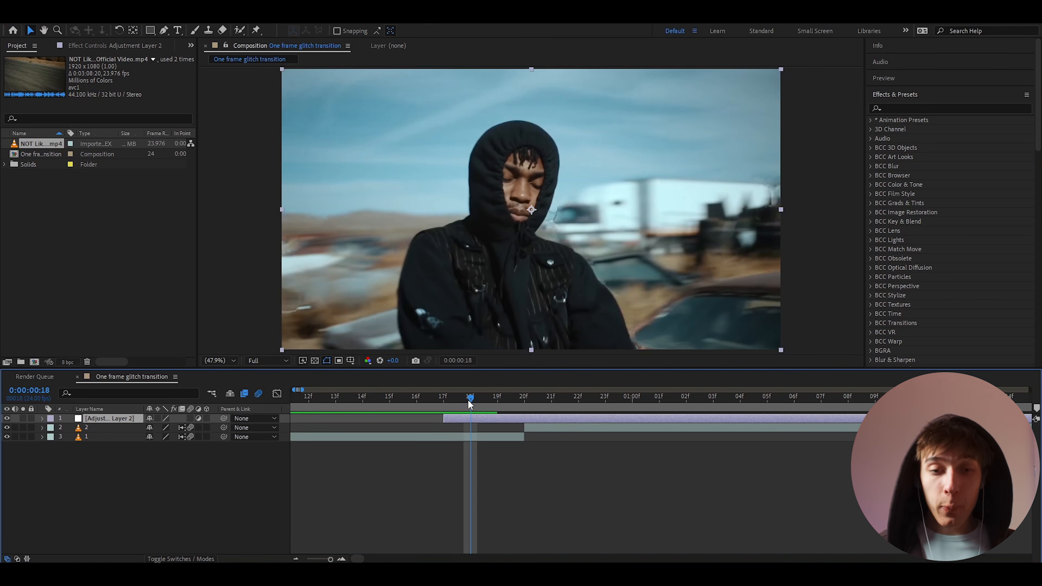
key("ctrl+shift+d")
key("Delete")
left_click(450, 404)
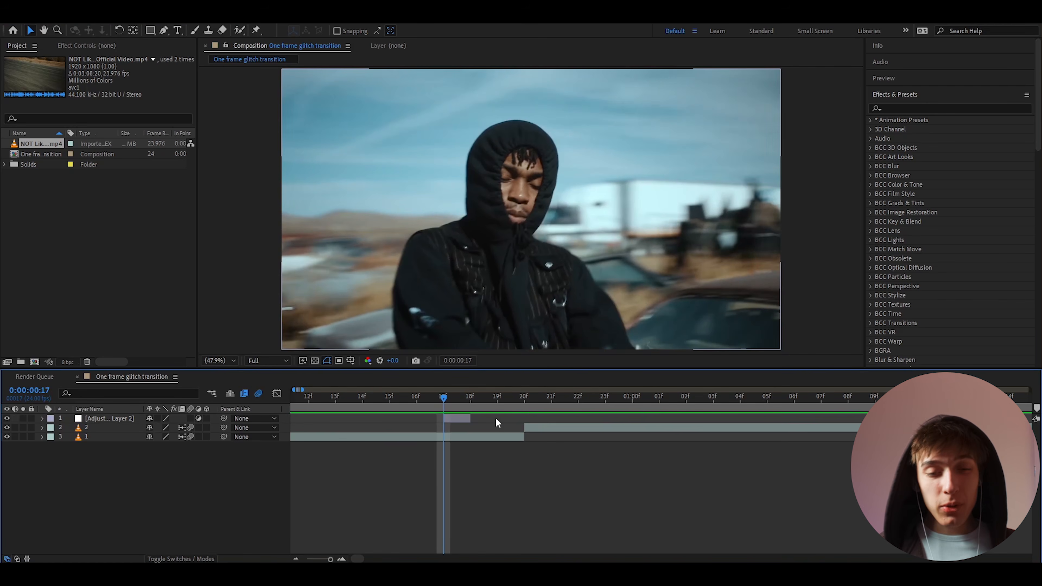
left_click_drag(460, 419, 511, 421)
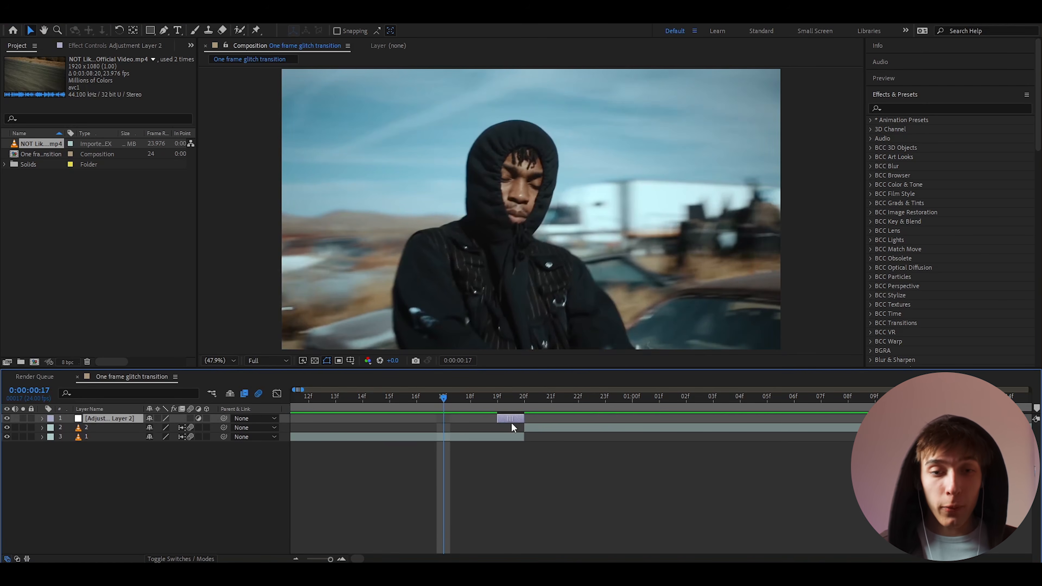
left_click(495, 397)
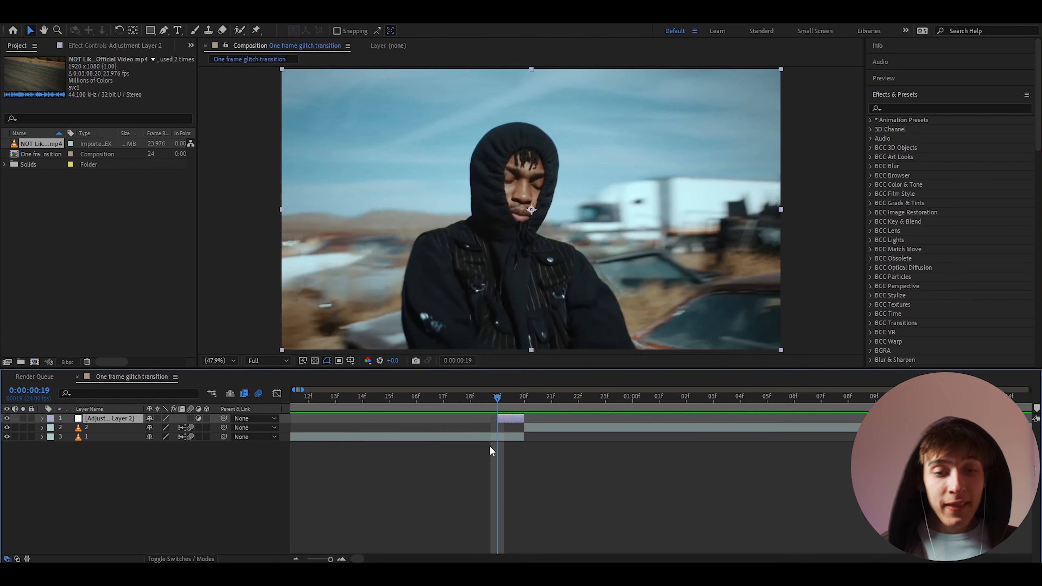
key("ctrl+space")
Apply Invert to the one-frame layer and preview the frames around the cut
type("invert")
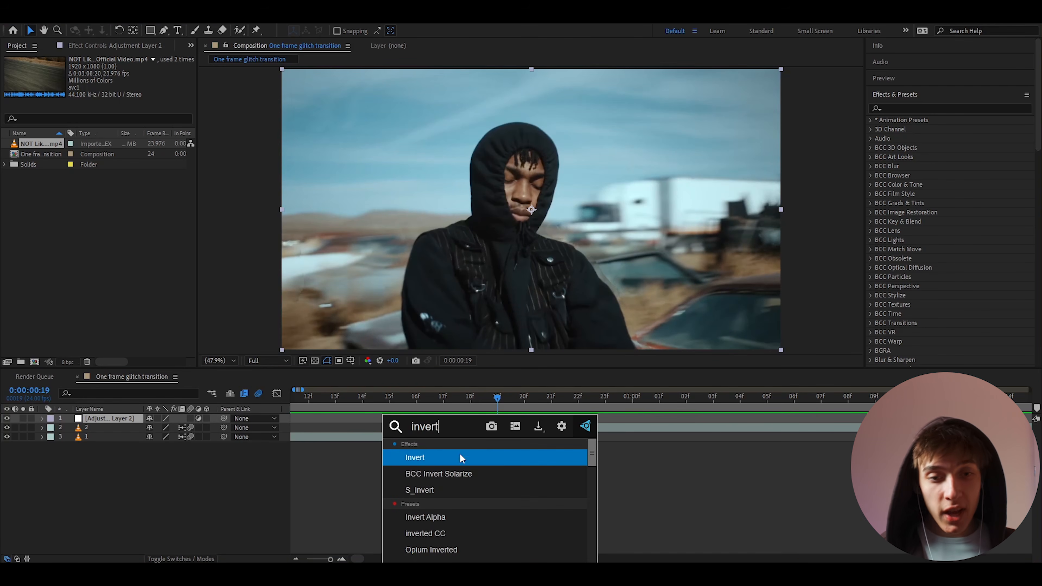
left_click(441, 453)
scroll(453, 449, "down", 1)
left_click_drag(412, 408, 390, 411)
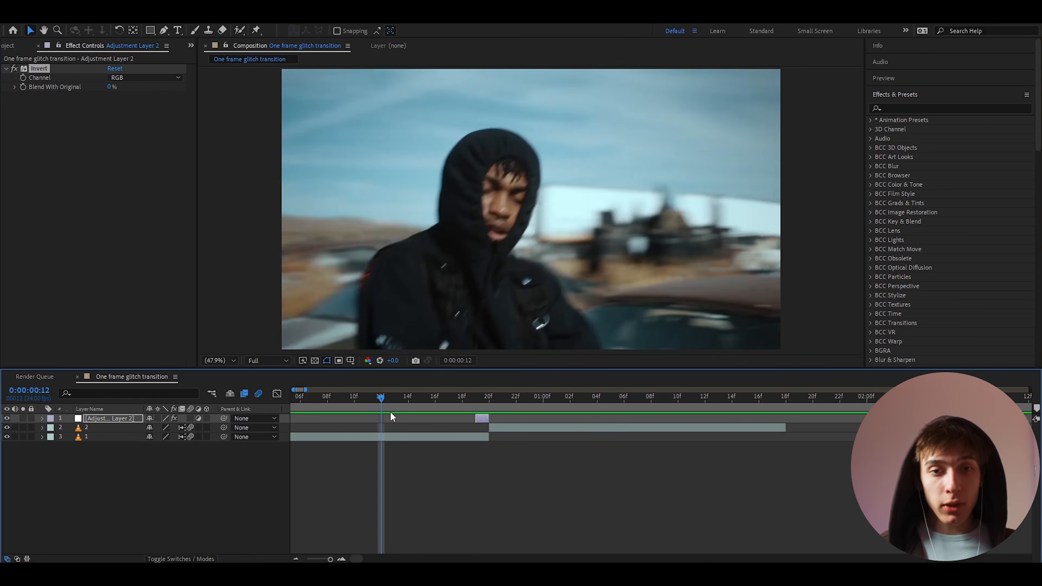
key("space")
key("space")
mouse_move(450, 394)
left_mouse_down()
mouse_move(397, 399)
mouse_move(493, 400)
mouse_move(443, 408)
left_mouse_up()
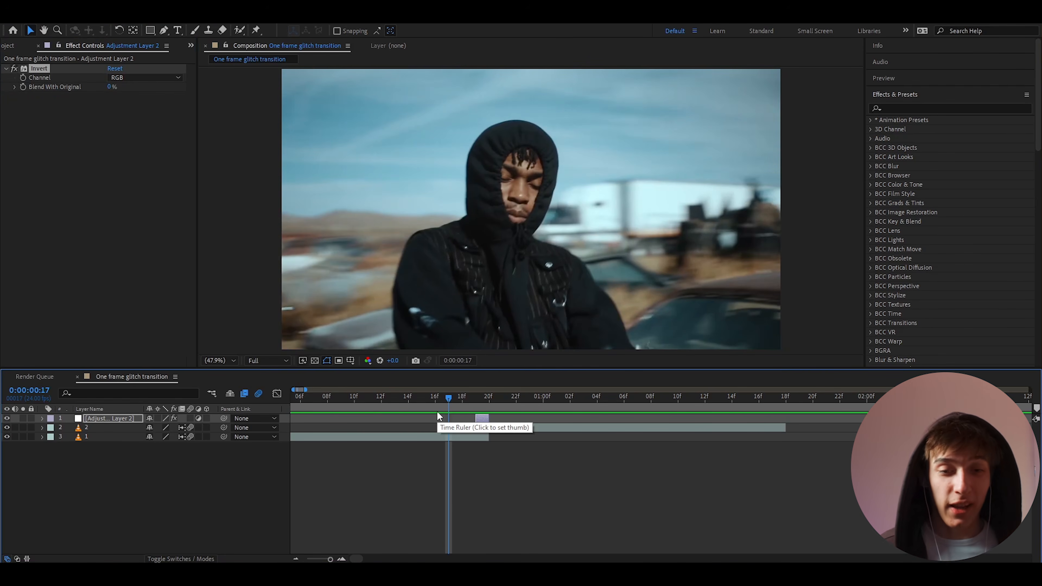
left_click_drag(438, 412, 471, 406)
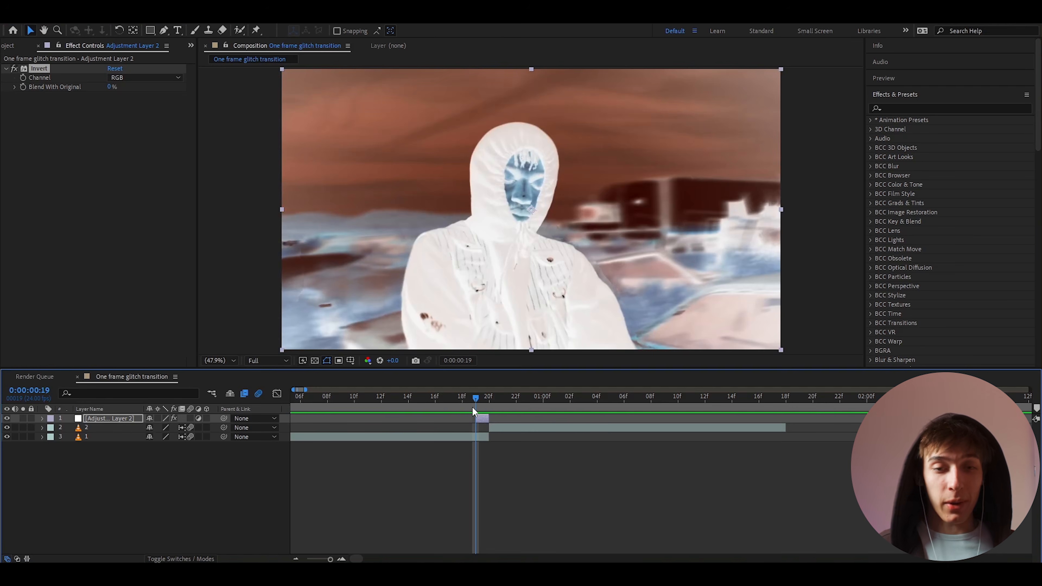
Duplicate the inverted layer and nudge the copy one frame earlier
scroll(365, 420, "up", 2)
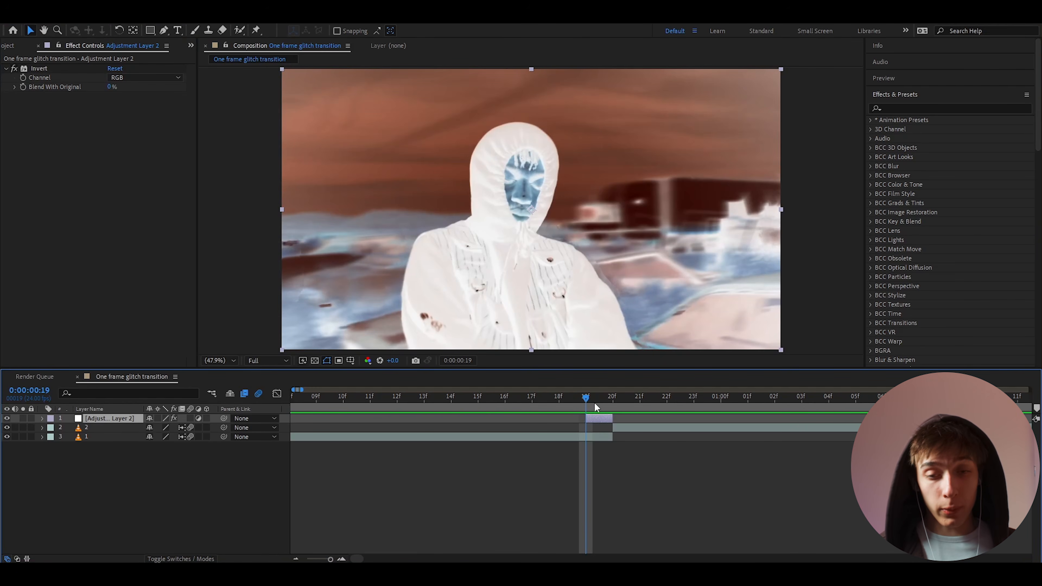
key("ctrl+d")
key("alt+Page_Up")
key("alt+Page_Up")
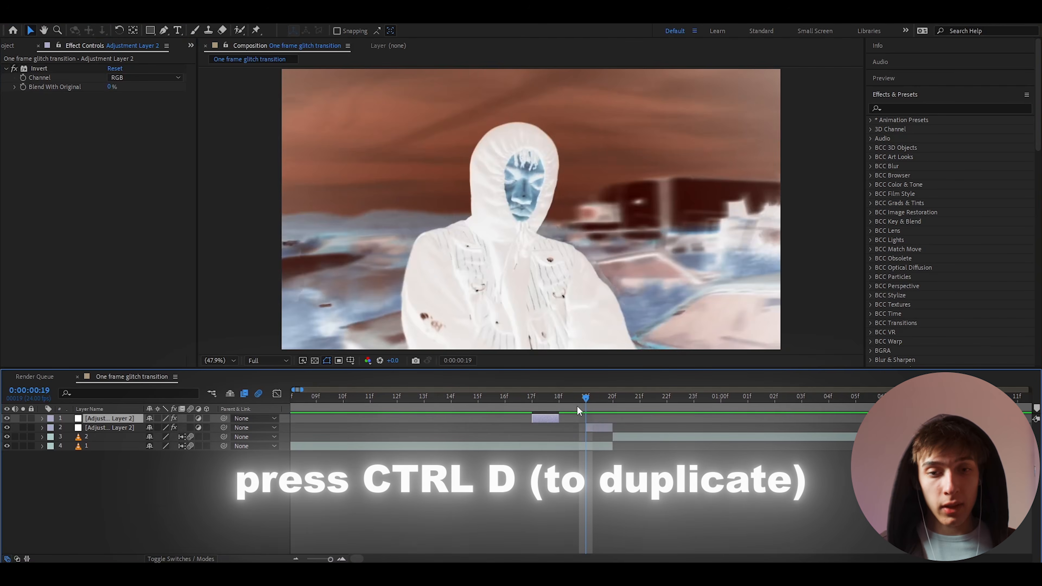
Replace the duplicate's Invert with Offset, setting Shift Center To X to 1319
key("Page_Up")
key("Page_Up")
left_click(36, 69)
key("Delete")
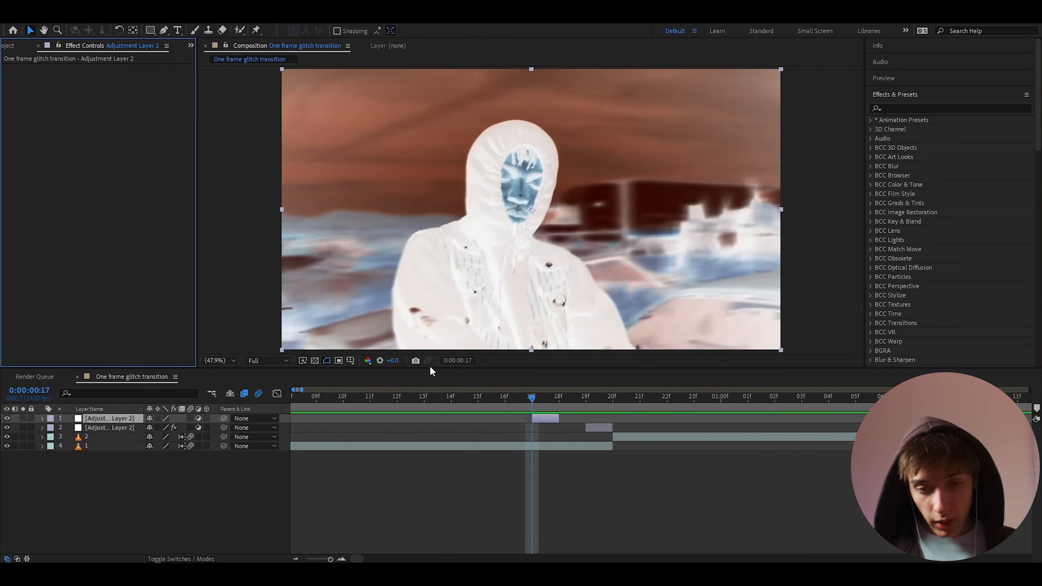
key("Page_Down")
key("ctrl+space")
type("offset")
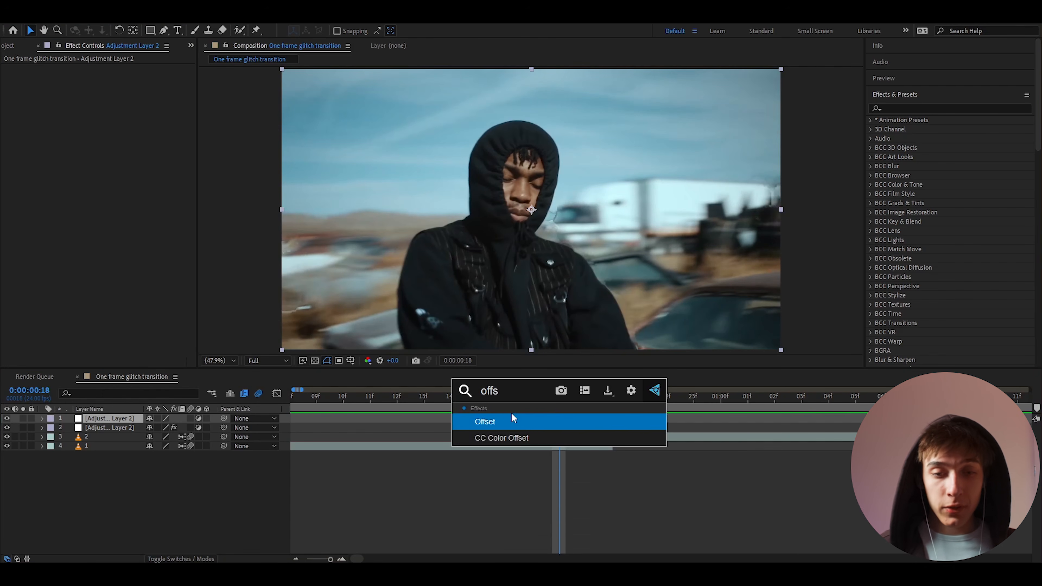
key("Return")
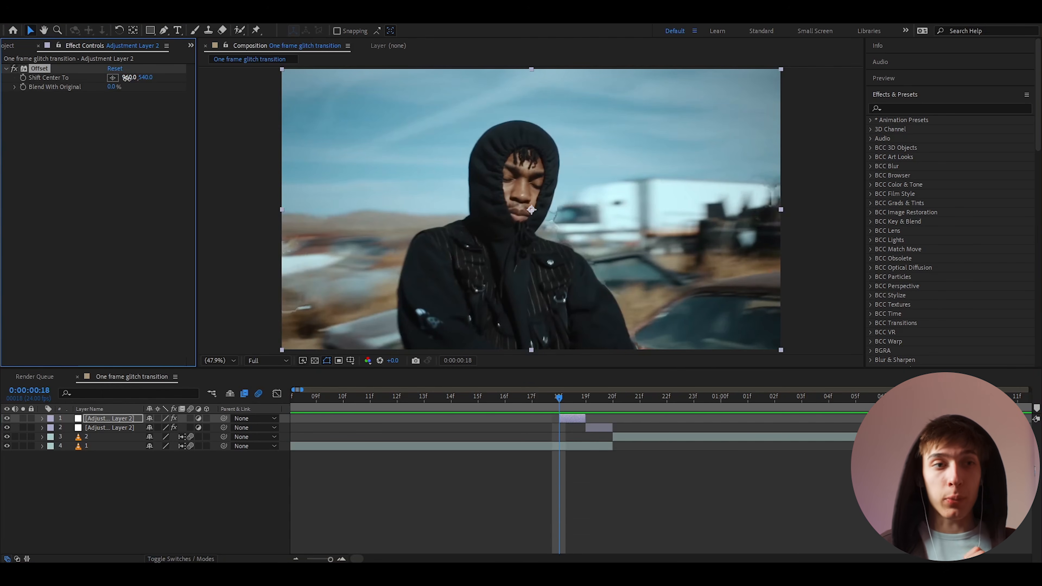
left_click_drag(127, 78, 275, 78)
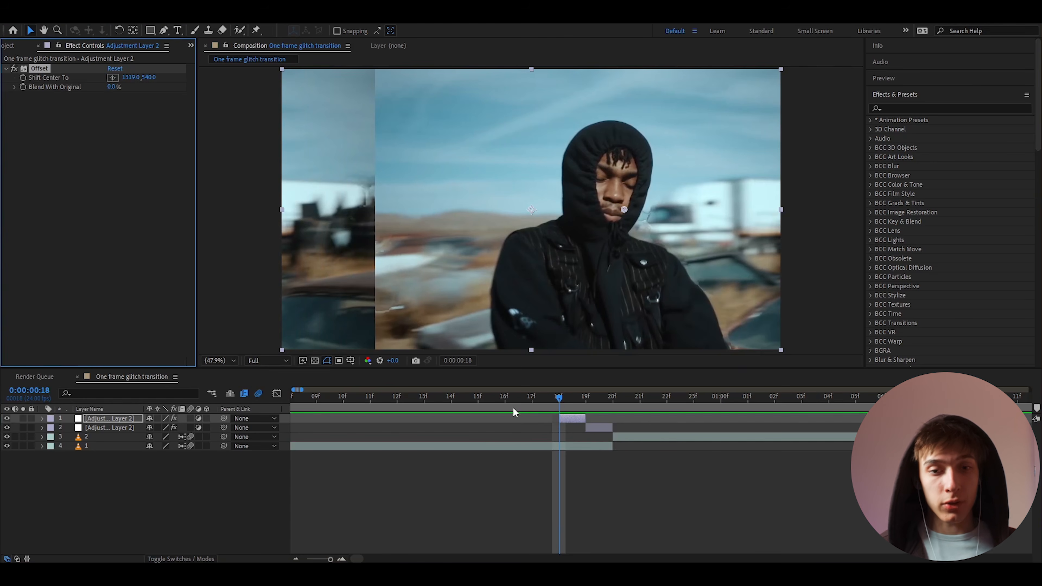
Preview the glitch frames around 16f and 17f
left_click(535, 492)
key("minus")
left_click(507, 402)
key("space")
left_click(531, 401)
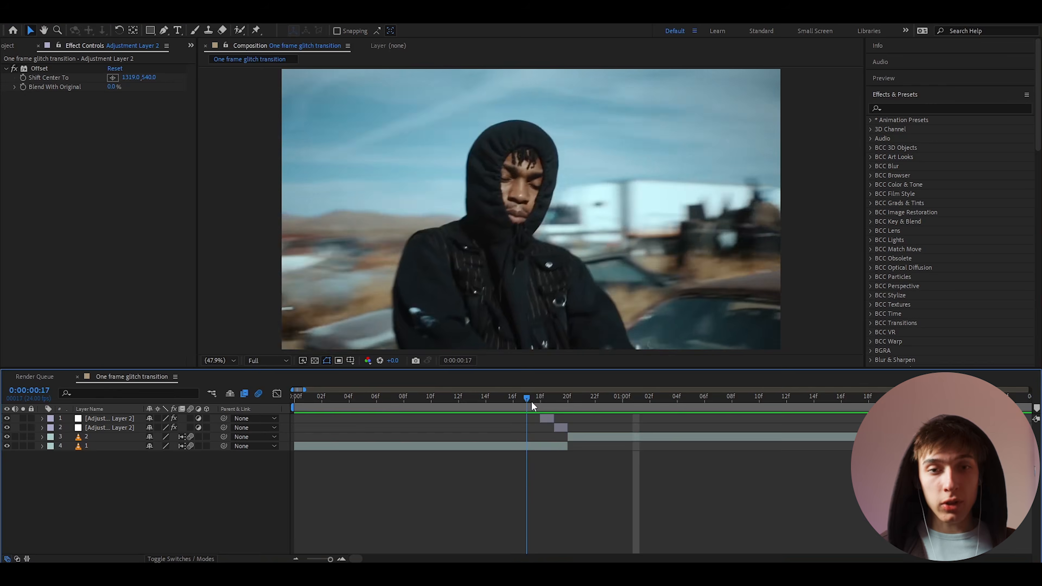
mouse_move(530, 400)
left_mouse_down()
mouse_move(571, 400)
mouse_move(523, 405)
mouse_move(535, 417)
left_mouse_up()
Duplicate the Offset layer and remove Offset from the new copy
left_click(545, 416)
key("ctrl+d")
left_click(34, 69)
key("Delete")
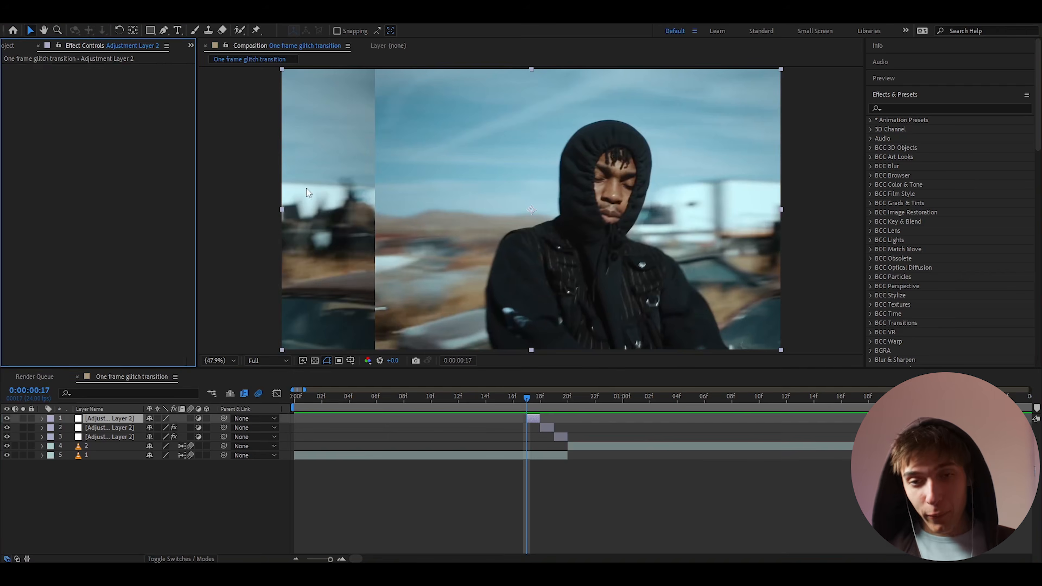
Apply Find Edges to the empty one-frame layer, inverted to dark with light outlines
key("ctrl+space")
type("find")
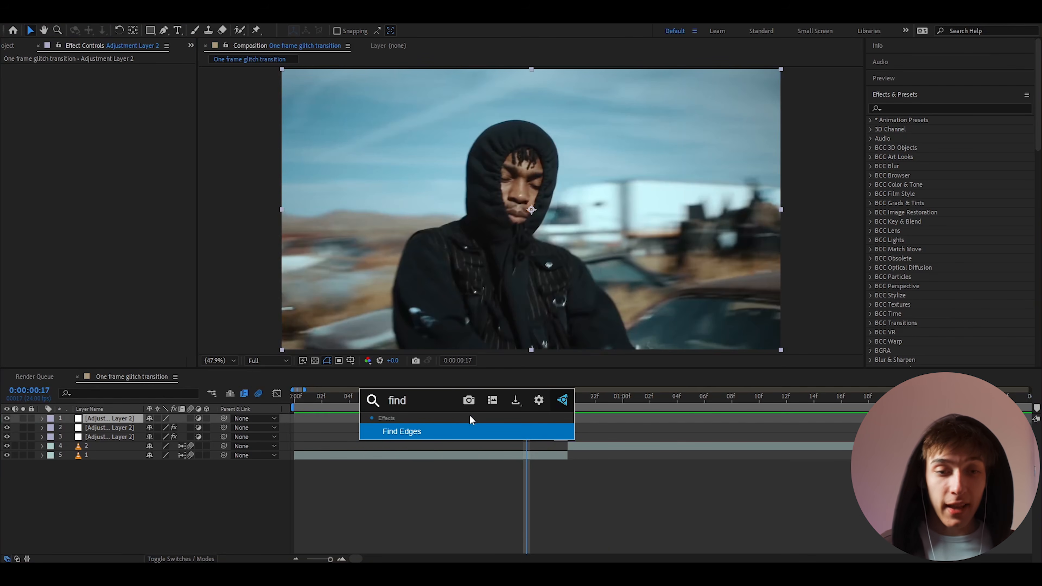
left_click(424, 434)
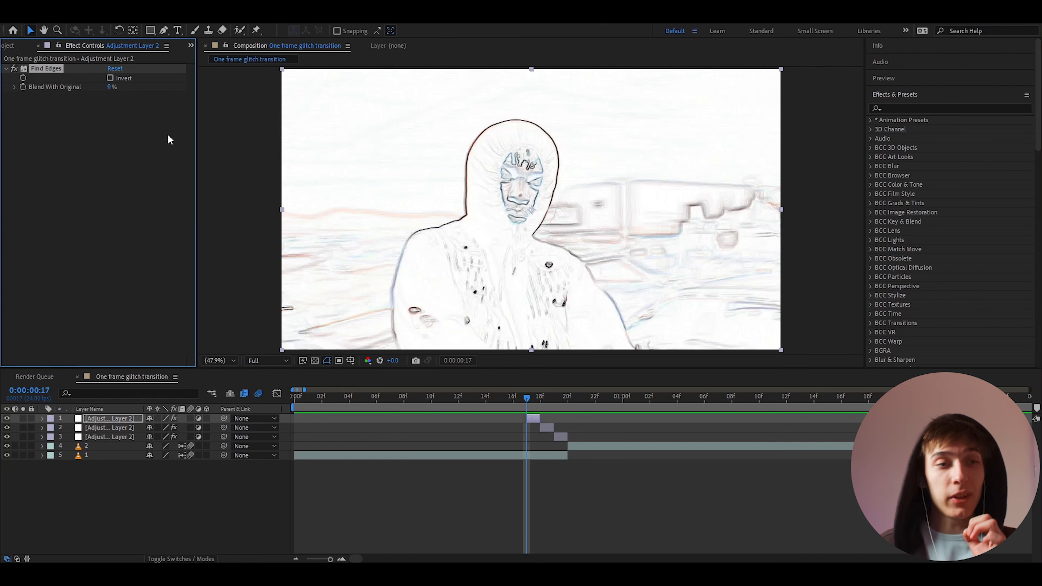
left_click(110, 78)
Add Deep Glow 2, preview frames 11f–16f, and duplicate the top layer
key("ctrl+space")
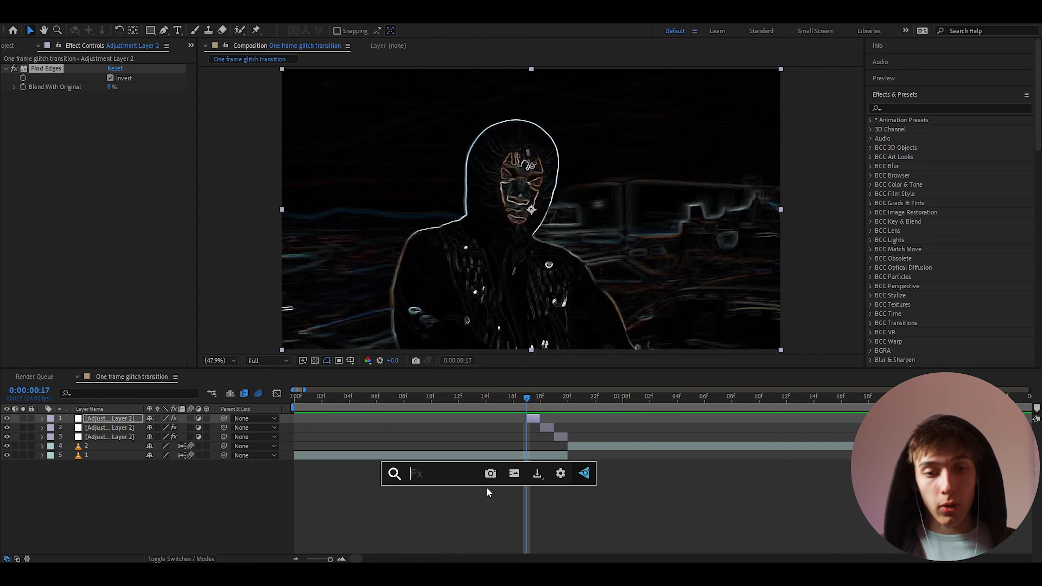
type("dee")
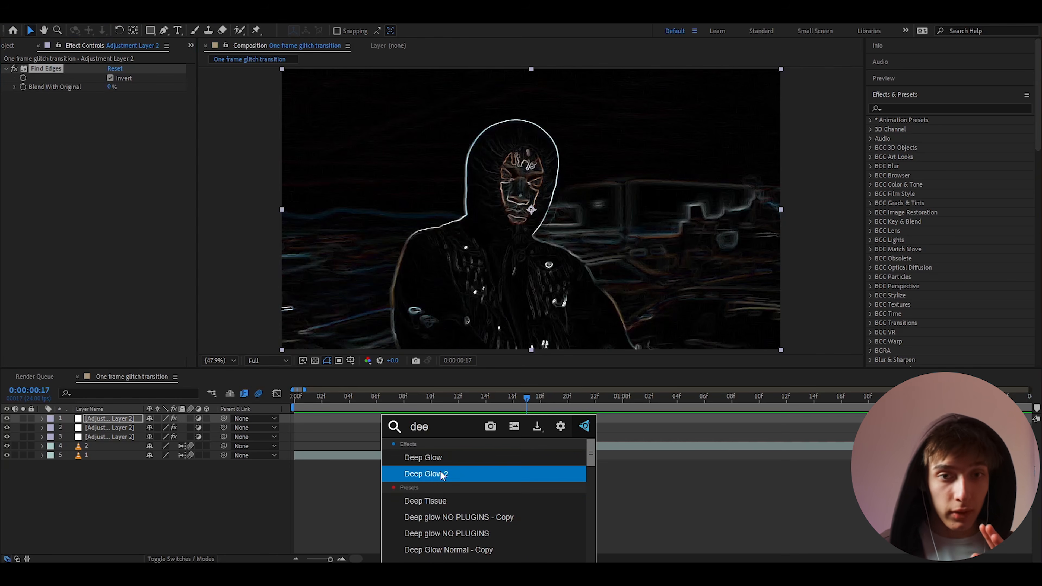
left_click(441, 474)
left_click(444, 397)
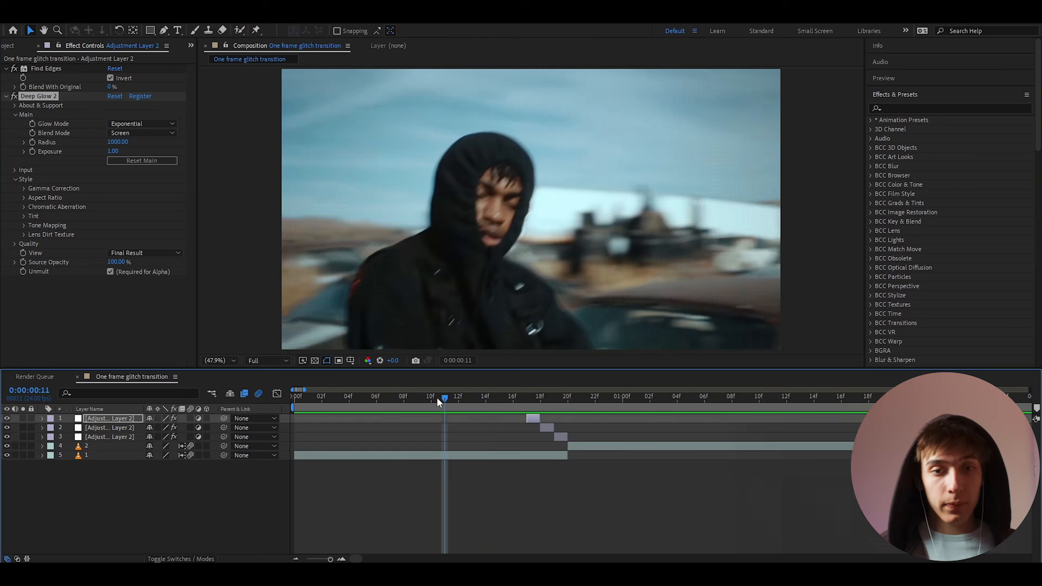
left_click(485, 396)
key("space")
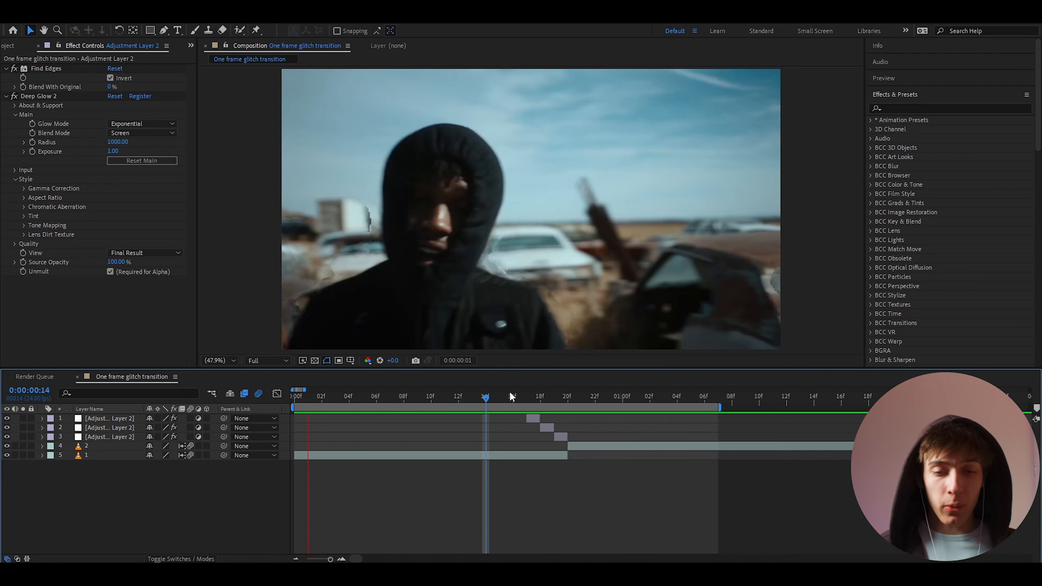
left_click(511, 396)
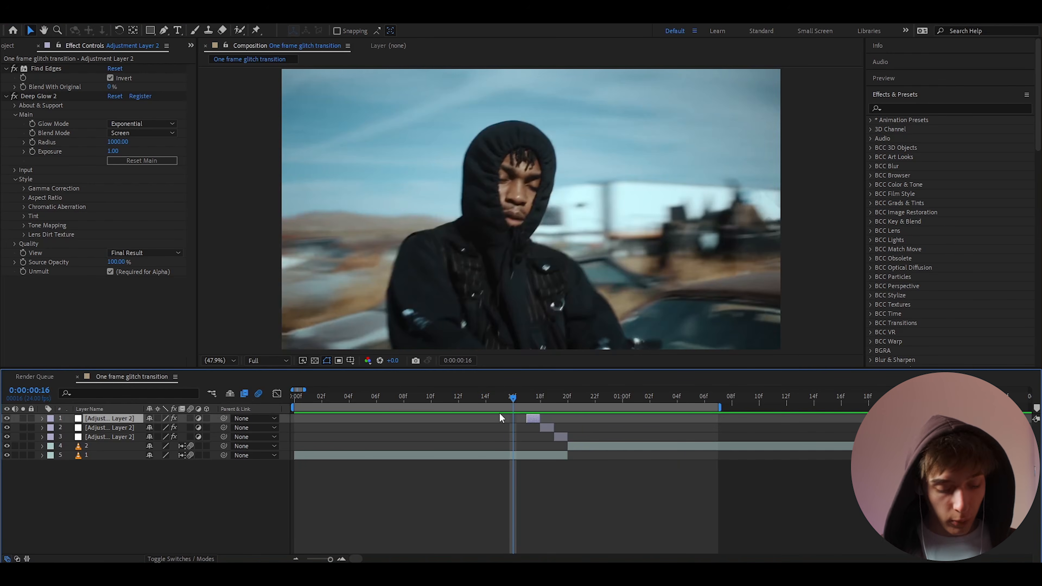
key("ctrl+d")
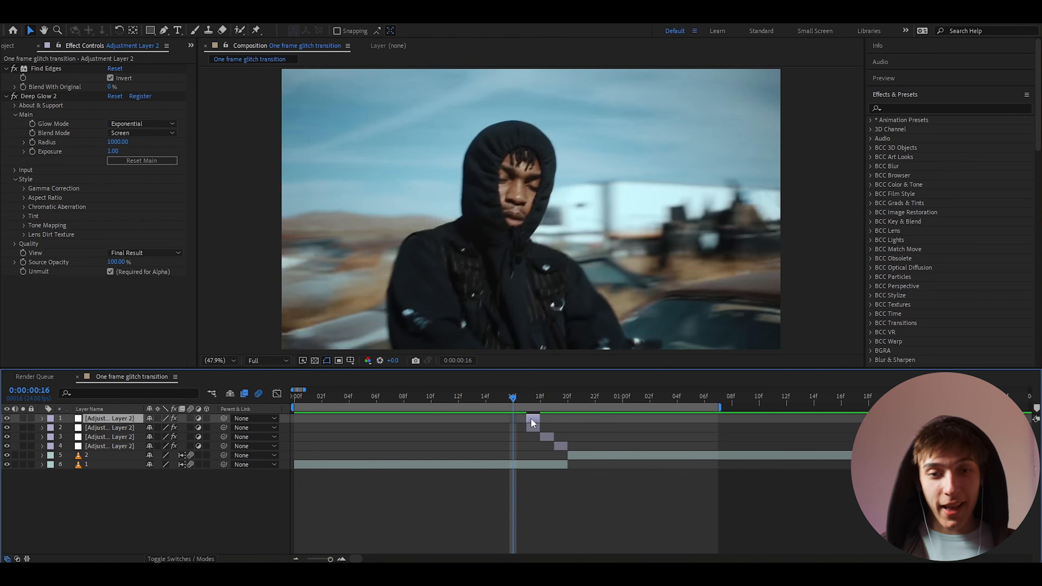
Nudge the copy one frame later, clear its effects, and apply S_Hotspots
key("bracketleft")
left_click(40, 69)
key("ctrl+a")
key("Delete")
key("ctrl+space")
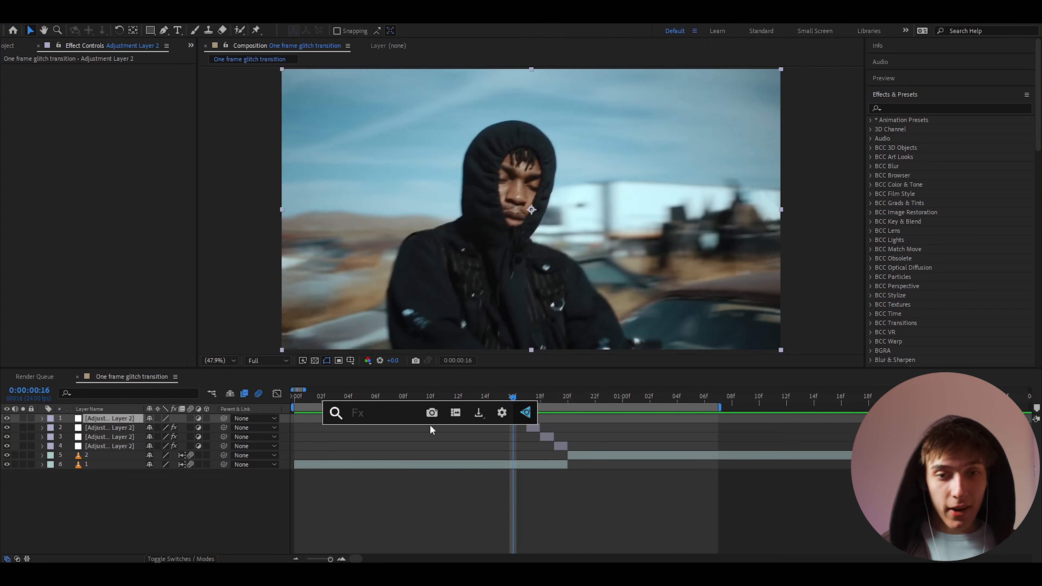
type("s_hal")
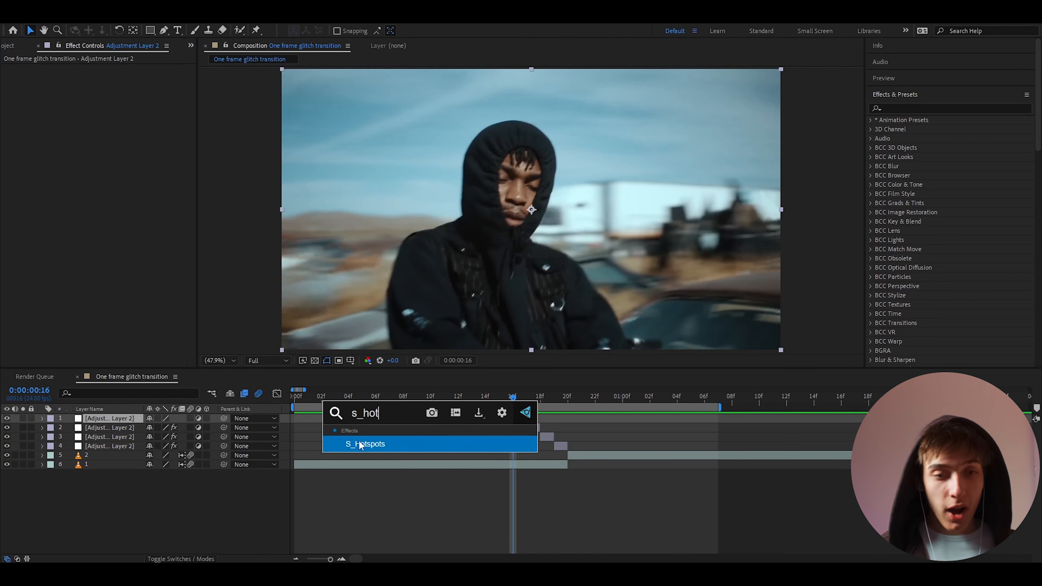
key("Return")
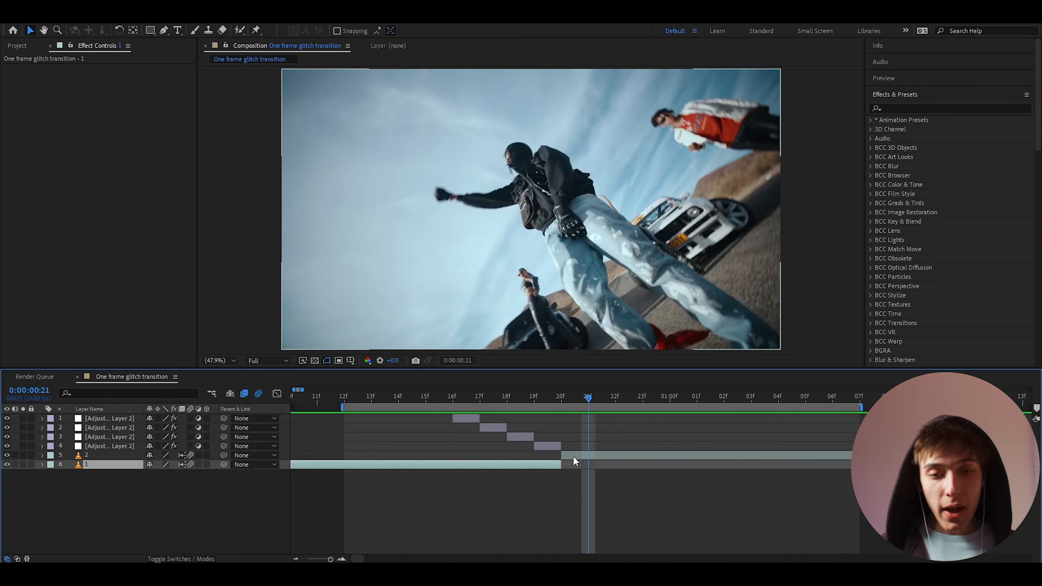
Duplicate the Invert layer to 20f and delete its Invert effect
left_click(573, 456)
left_click_drag(587, 396, 569, 400)
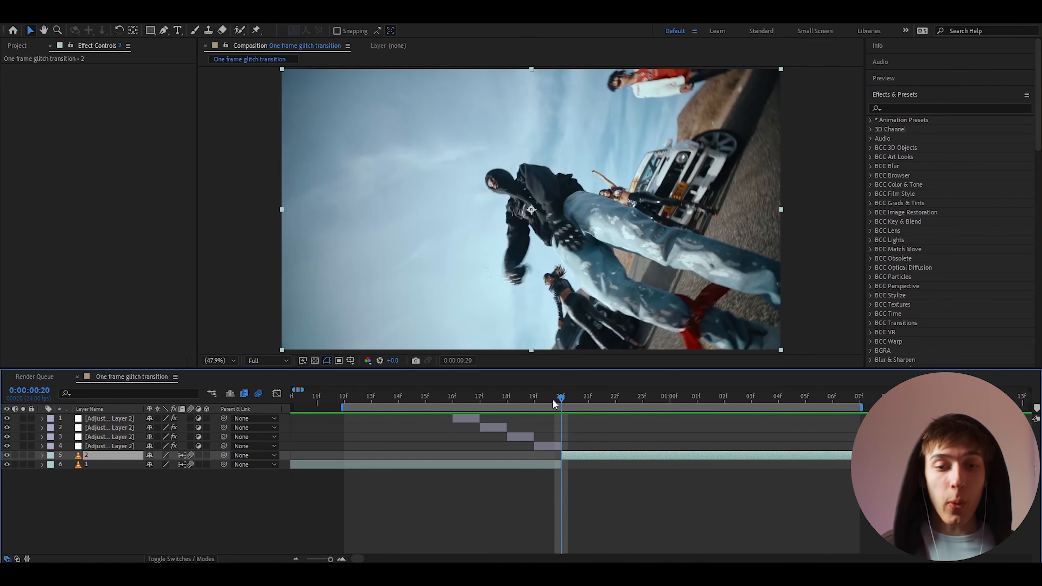
left_click(552, 444)
key("ctrl+d")
left_click_drag(550, 444, 567, 446)
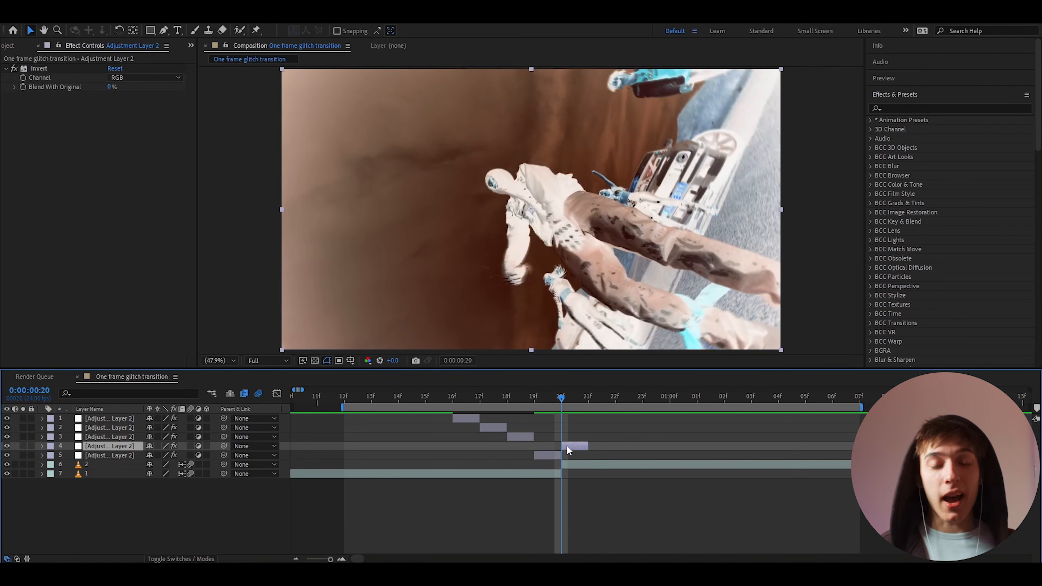
left_click(39, 68)
key("Delete")
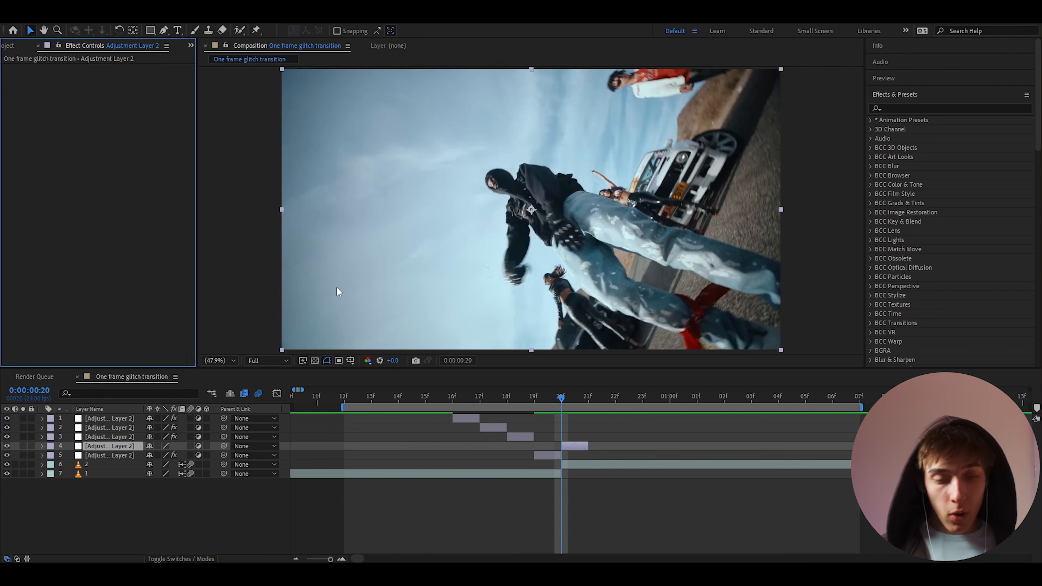
key("ctrl+space")
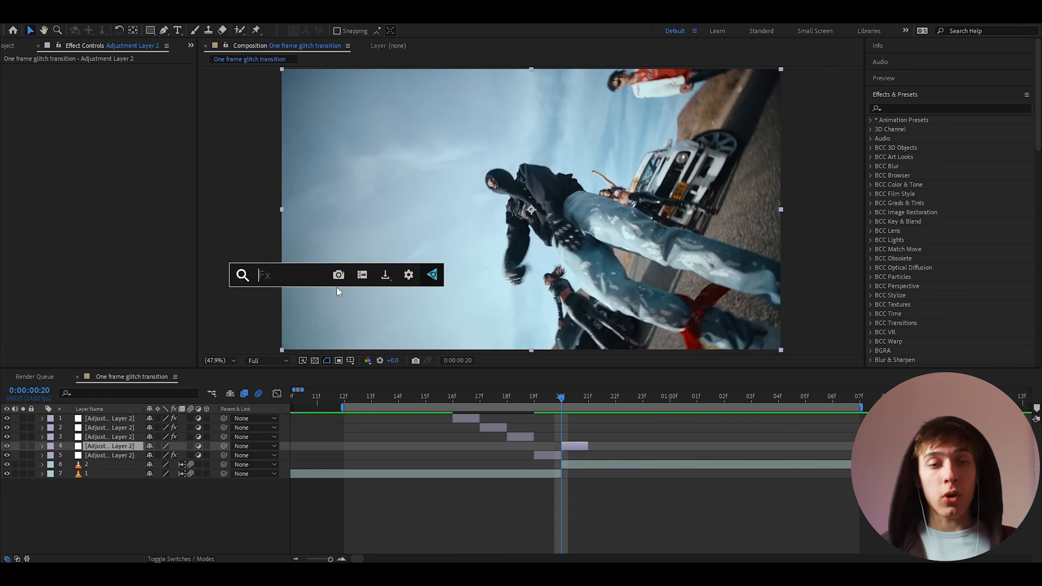
Apply Colorama with Intensity as phase source and a -94° phase shift
type("colorama")
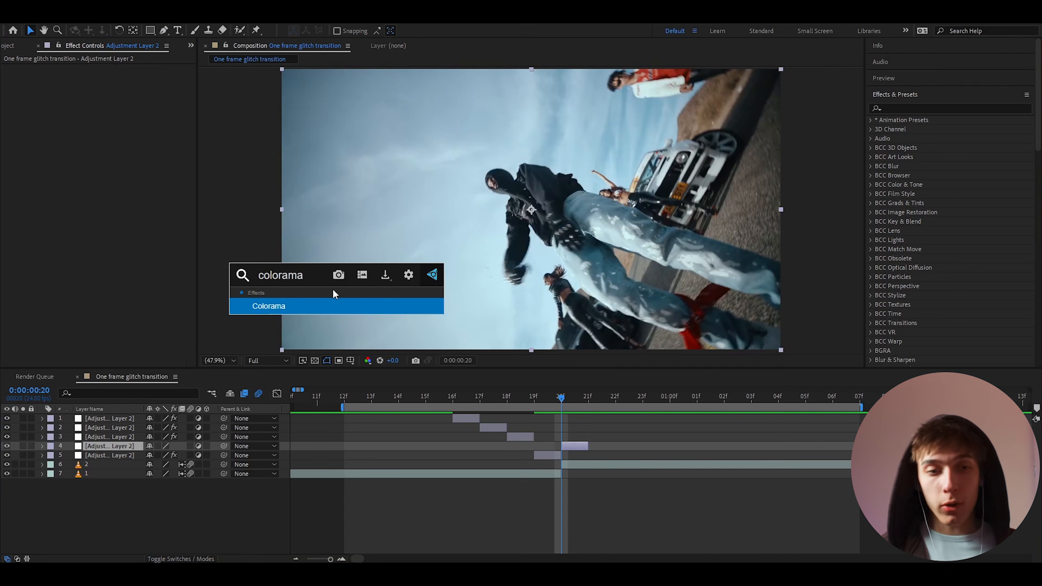
left_click(299, 306)
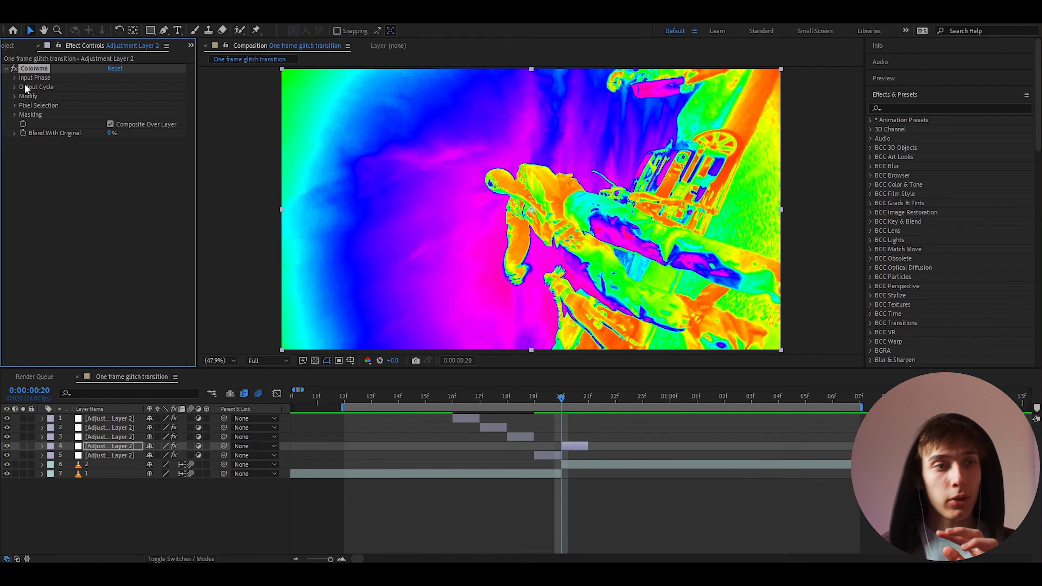
left_click(15, 77)
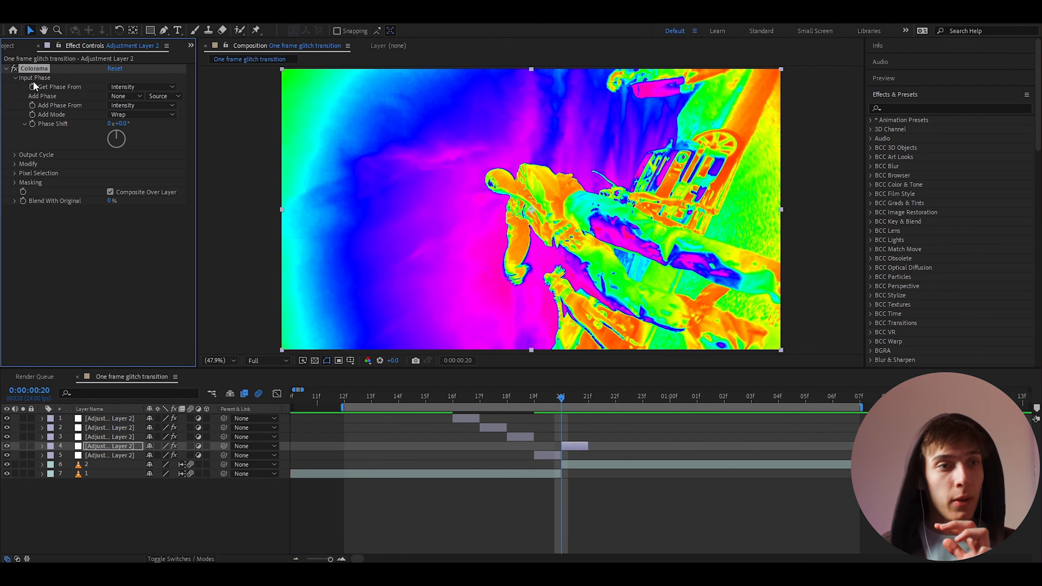
left_click(126, 88)
left_click(132, 145)
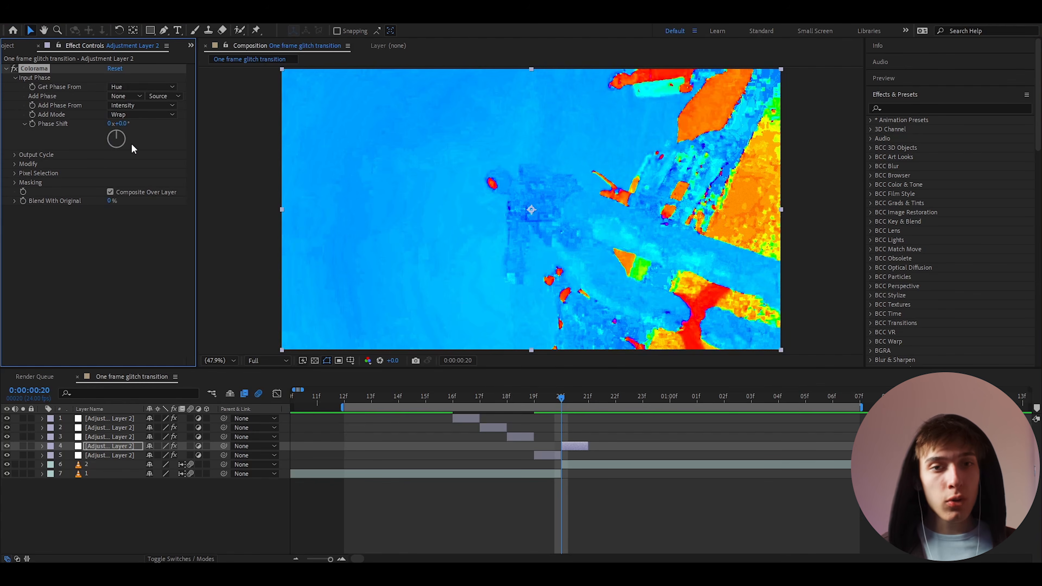
left_click_drag(120, 123, 144, 191)
left_click(131, 87)
left_click(129, 101)
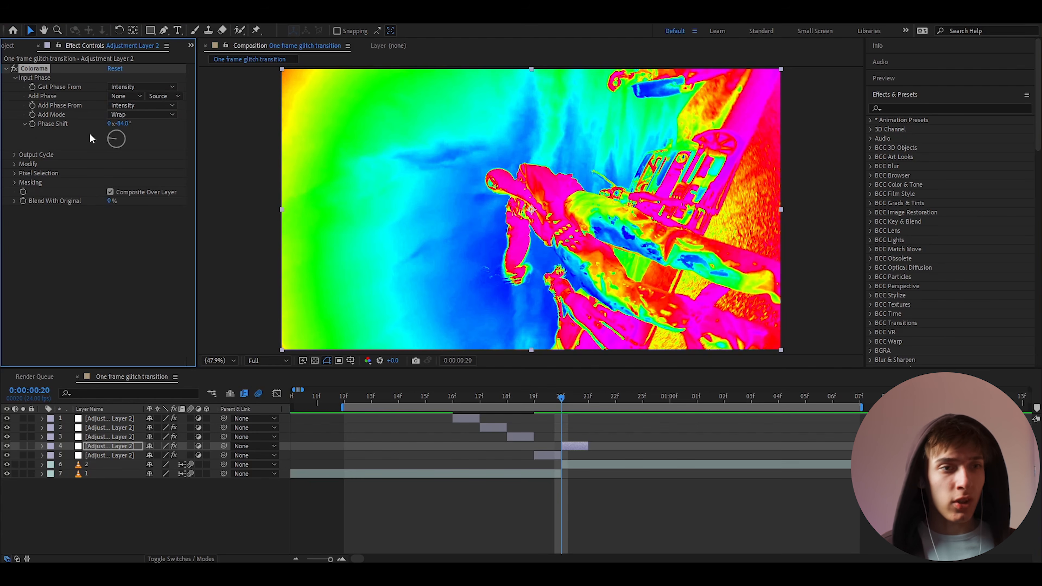
Drag Colorama's Output Cycle end triangle so the palette ends in magenta
left_click(13, 155)
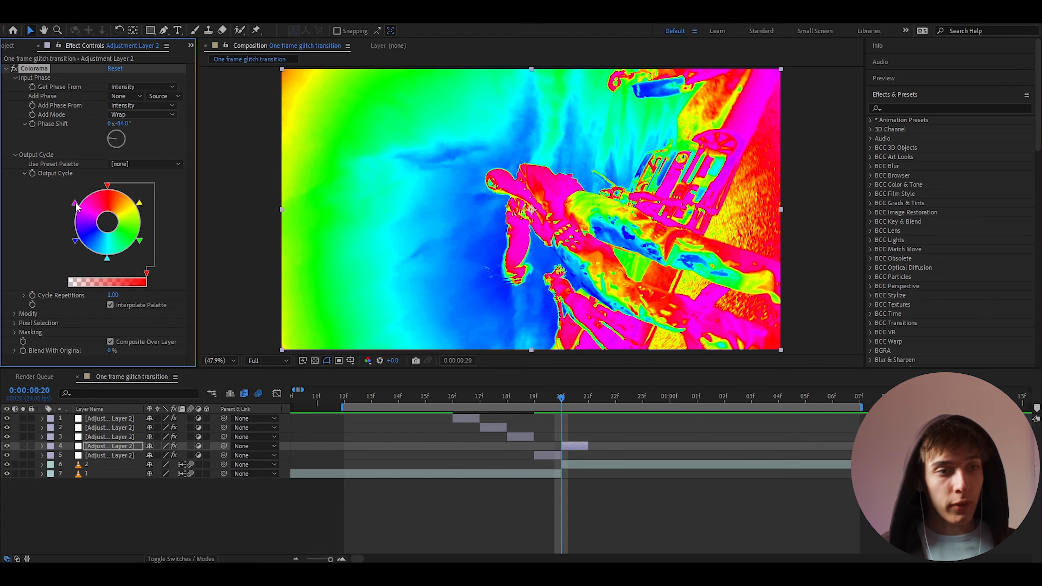
left_click_drag(77, 206, 127, 190)
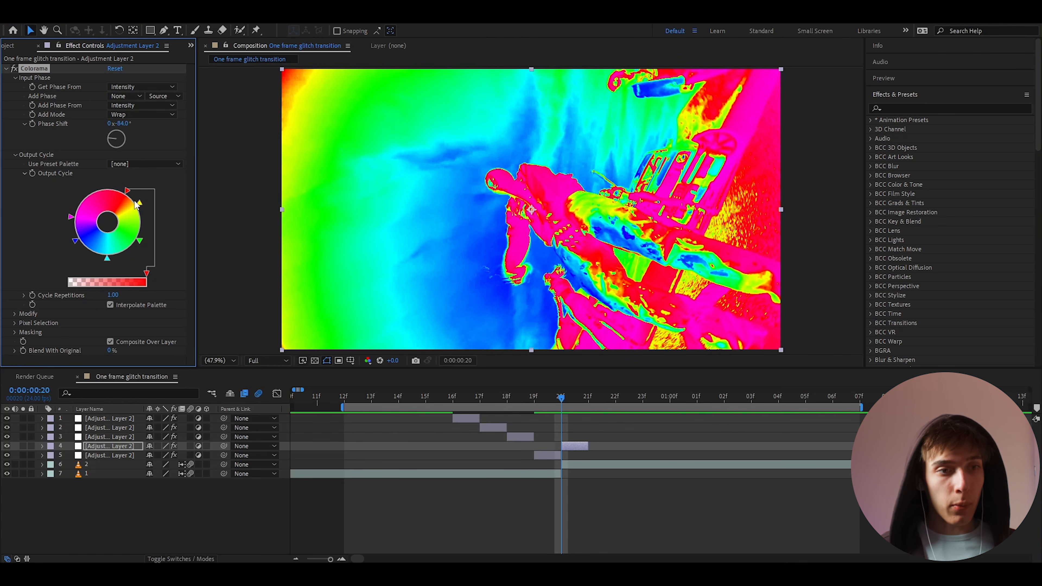
left_click(135, 201)
left_click(242, 33)
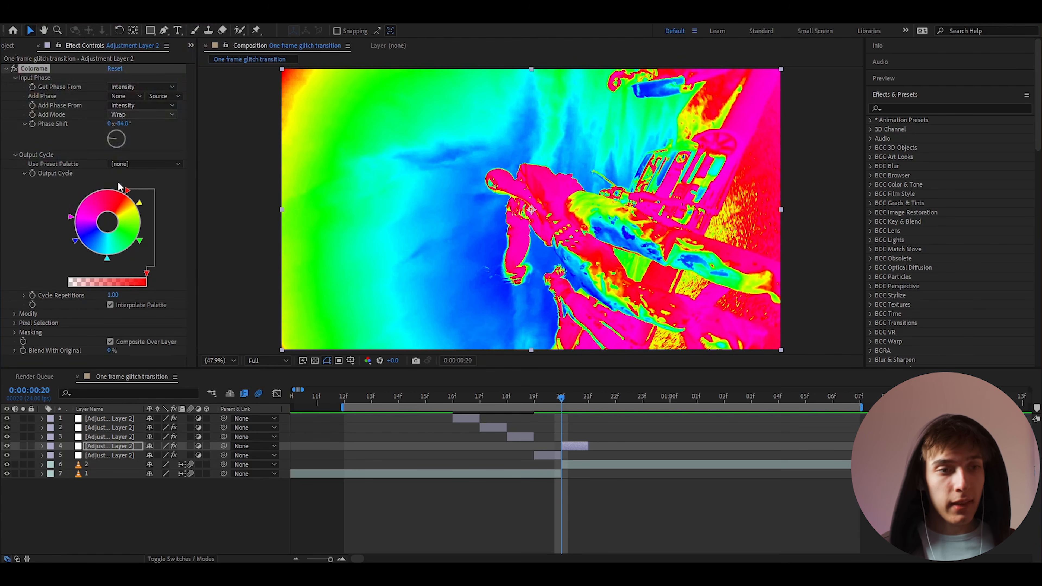
left_click(129, 191)
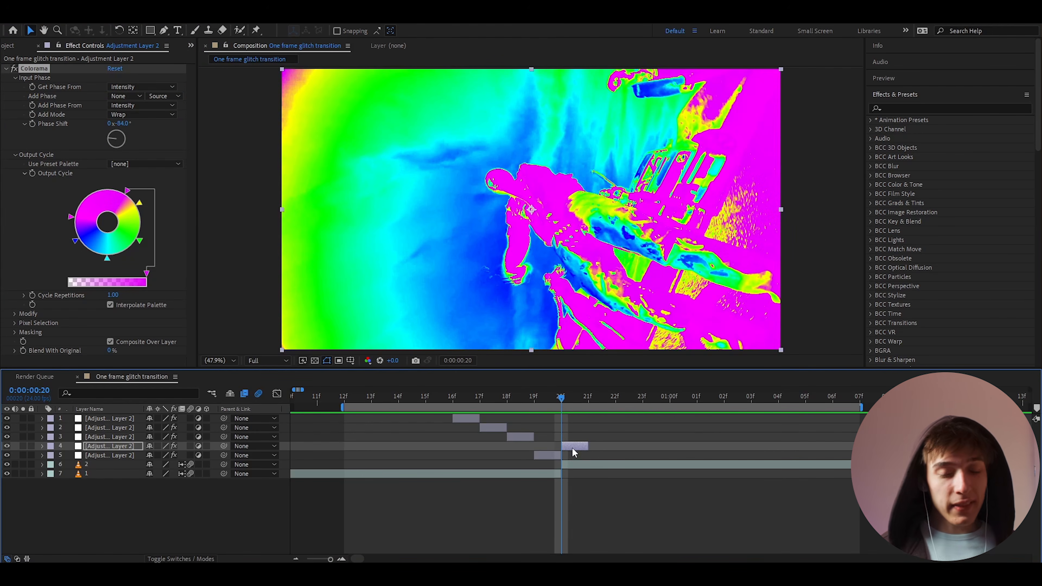
left_click(571, 448)
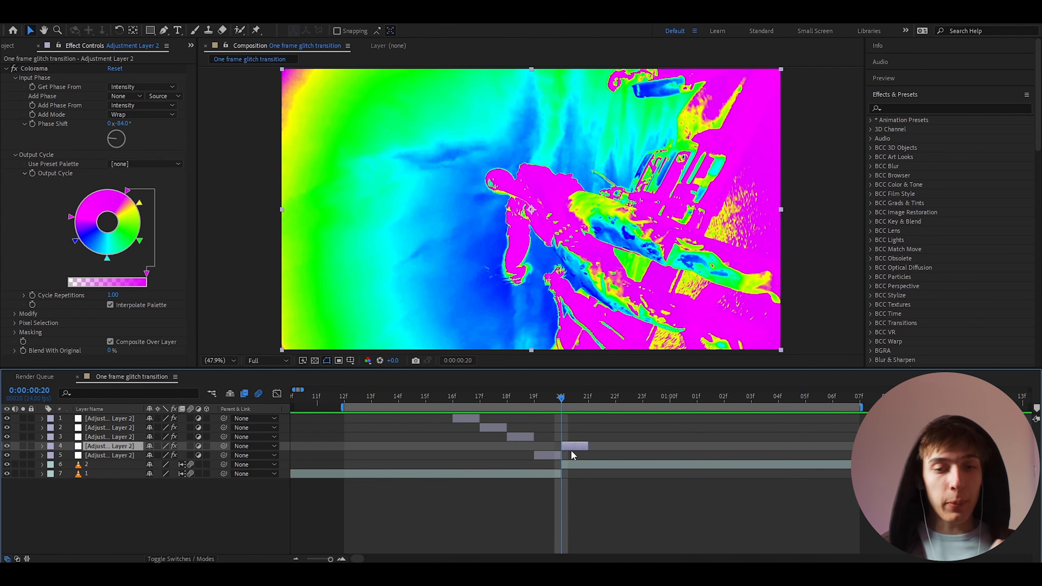
Move the Colorama layer to 21f and preview the transition from 17f
left_click_drag(568, 446, 595, 446)
left_click(480, 397)
key("space")
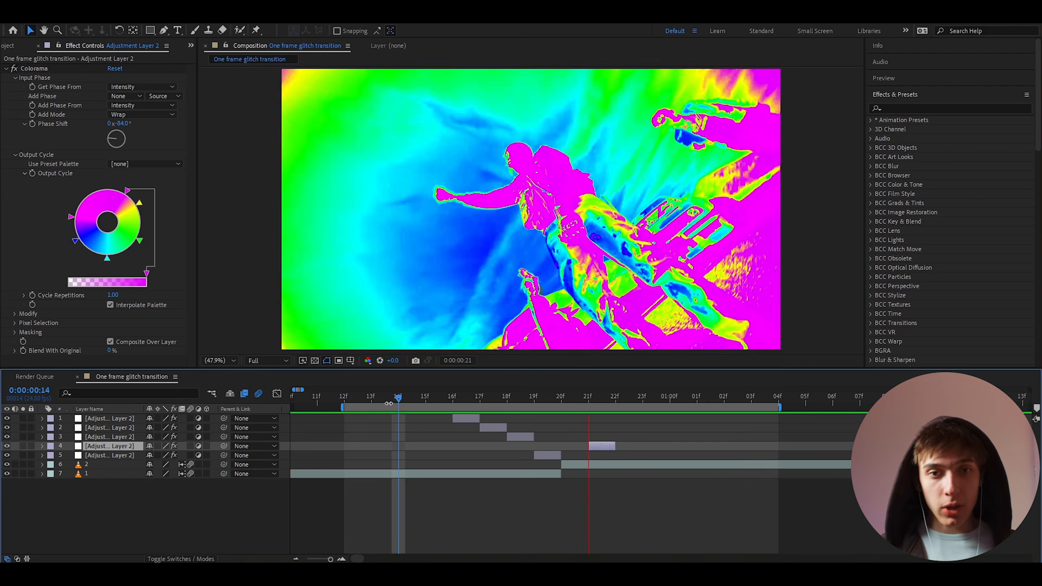
left_click(587, 397)
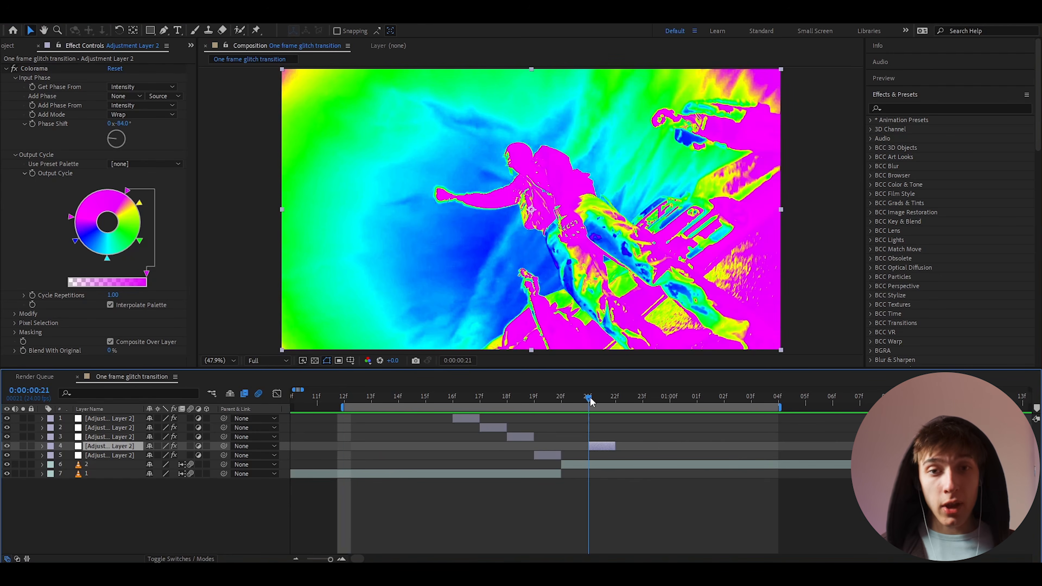
Add Deep Glow 2 with 0.25 exposure and duplicate the layer
key("ctrl+space")
type("deep")
key("Down")
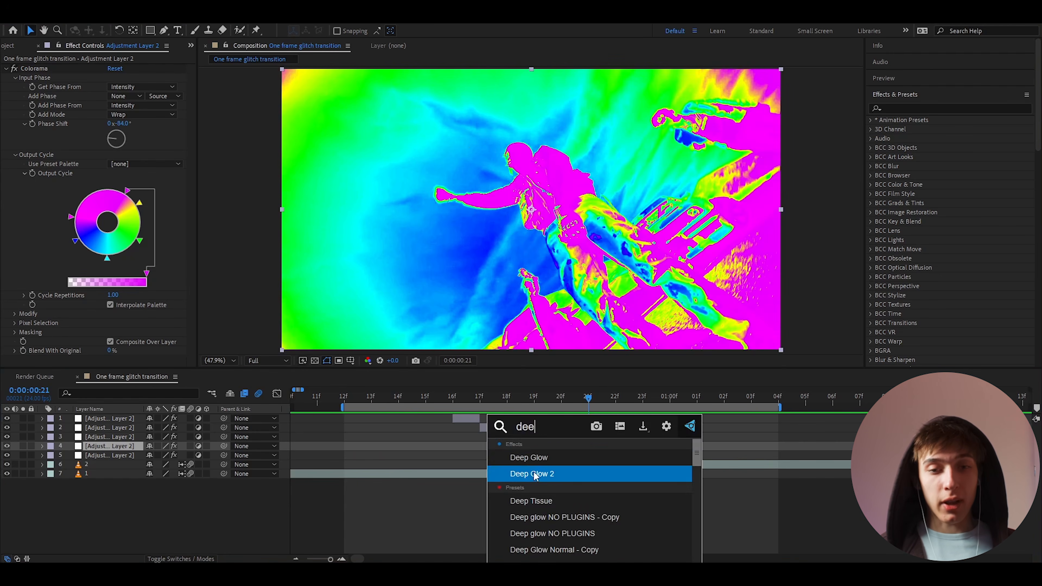
key("Return")
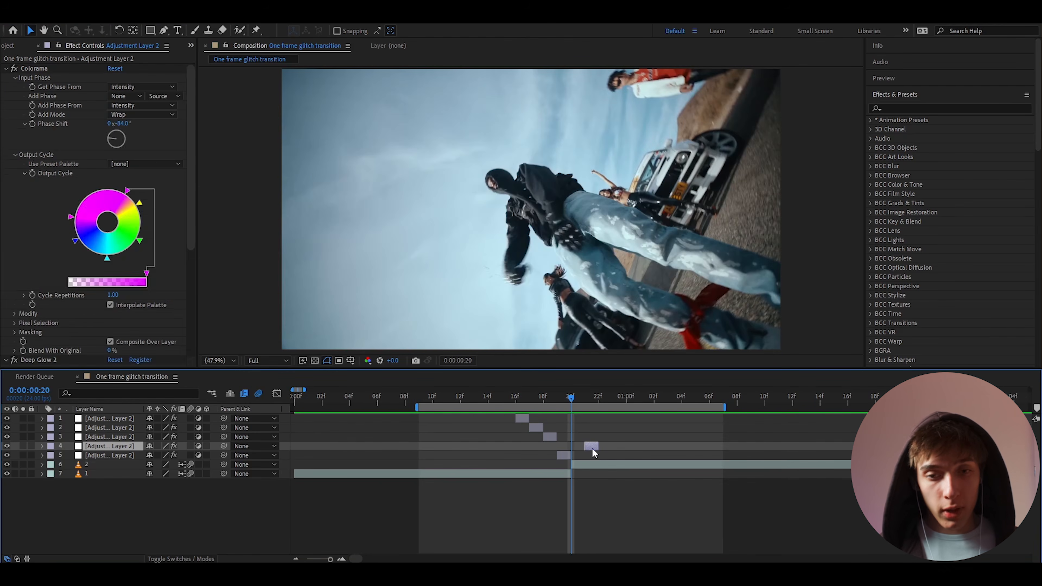
key("ctrl+d")
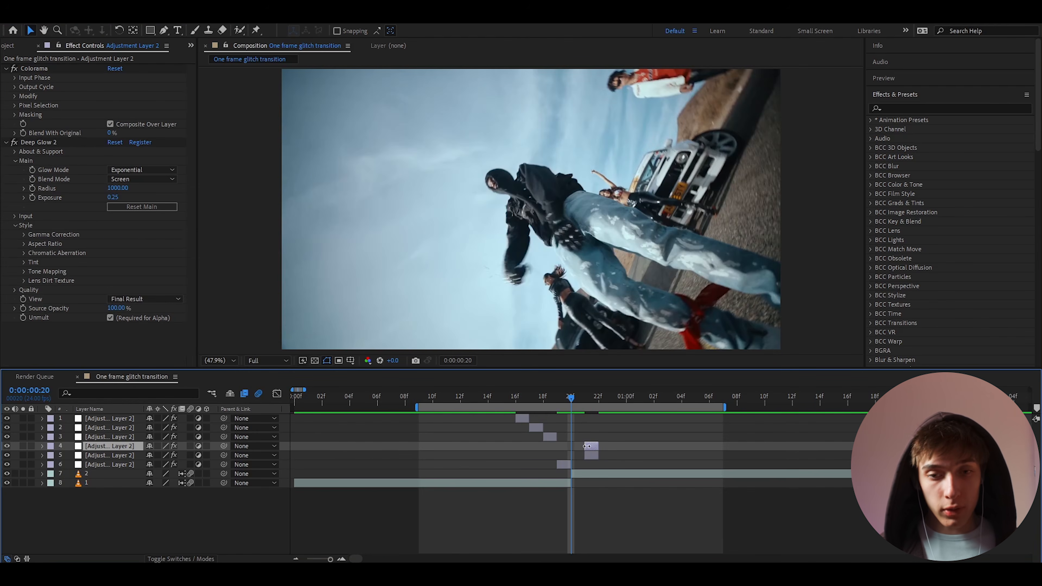
Move the copy to 20f, clear its effects, and apply Minimax radius 79, Just Horizontal
left_click_drag(582, 447, 569, 447)
key("ctrl+shift+e")
key("ctrl+space")
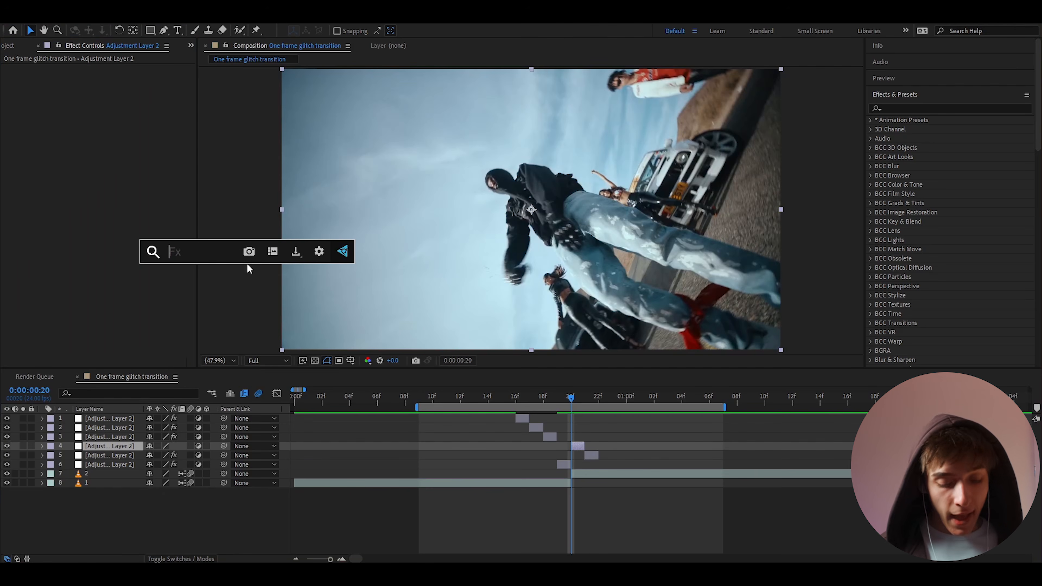
type("m i")
key("BackSpace")
key("BackSpace")
type("ini")
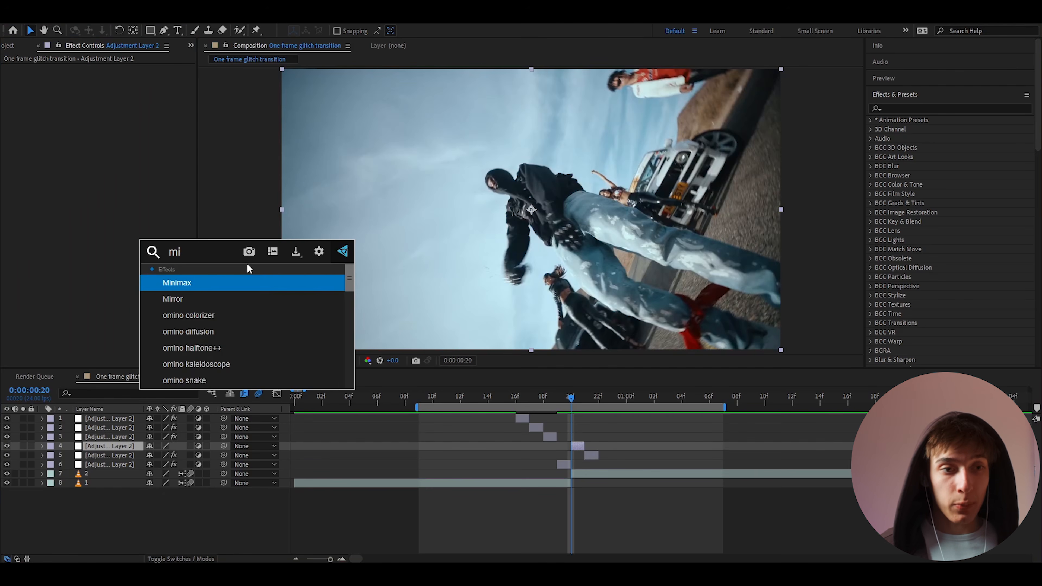
left_click(186, 281)
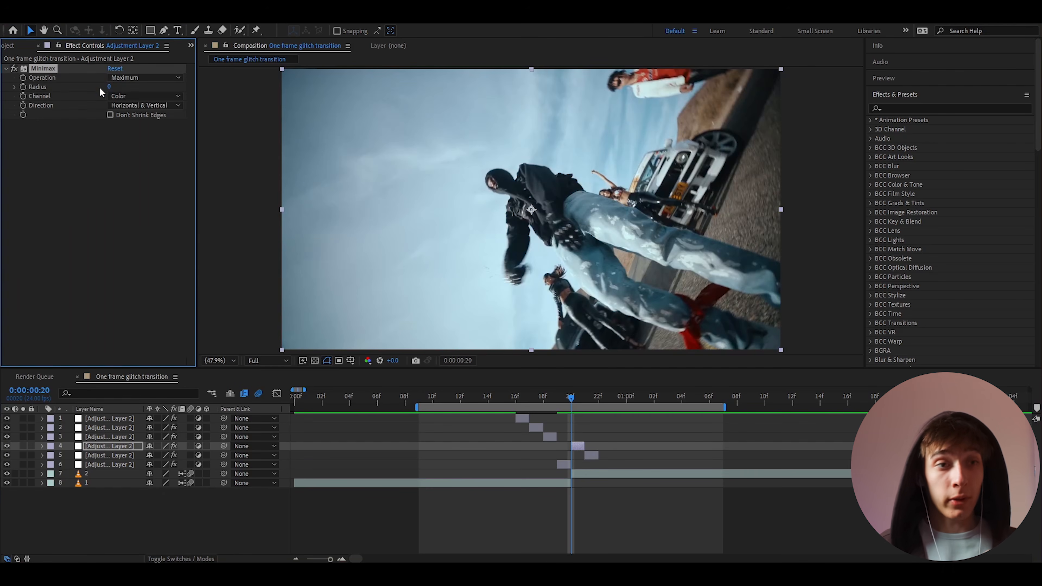
left_click_drag(110, 87, 152, 86)
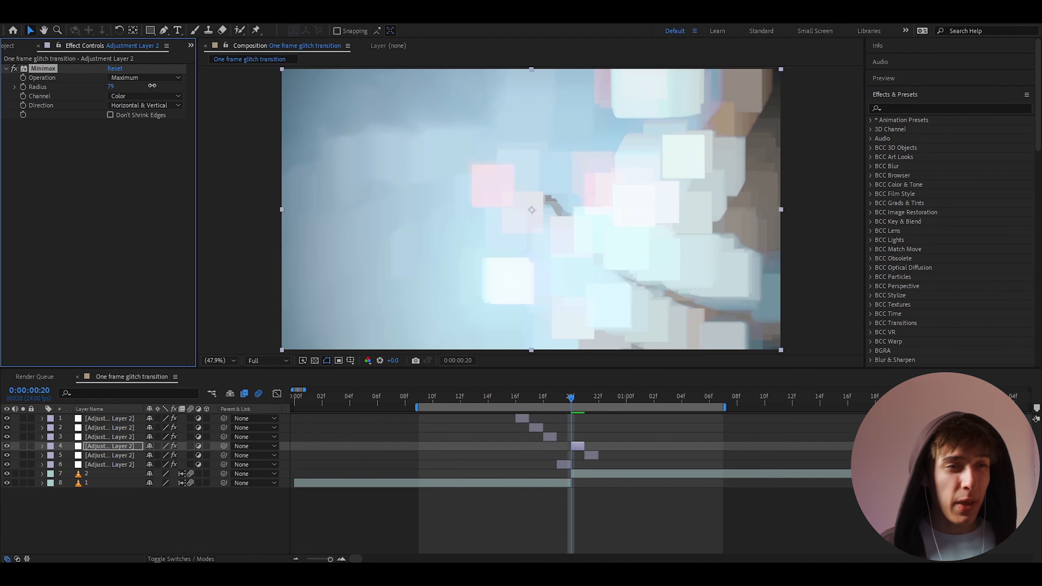
left_click(133, 105)
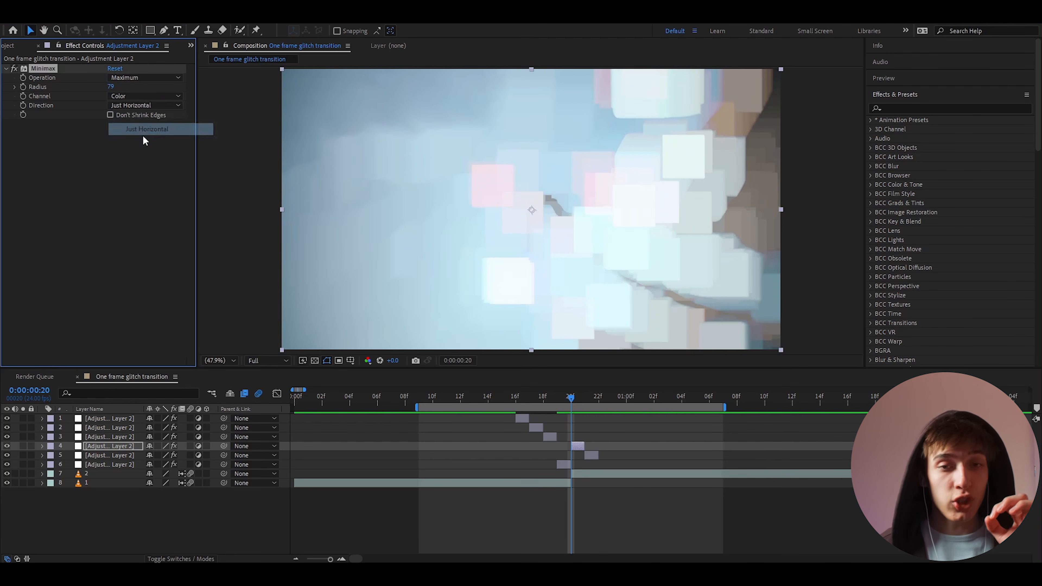
left_click(142, 132)
Scrub and preview the transition frames at the cut
left_click(574, 402)
left_click_drag(573, 401, 474, 415)
key("space")
key("space")
mouse_move(561, 402)
left_mouse_down()
mouse_move(574, 402)
mouse_move(548, 399)
left_mouse_up()
scroll(567, 415, "up", 1)
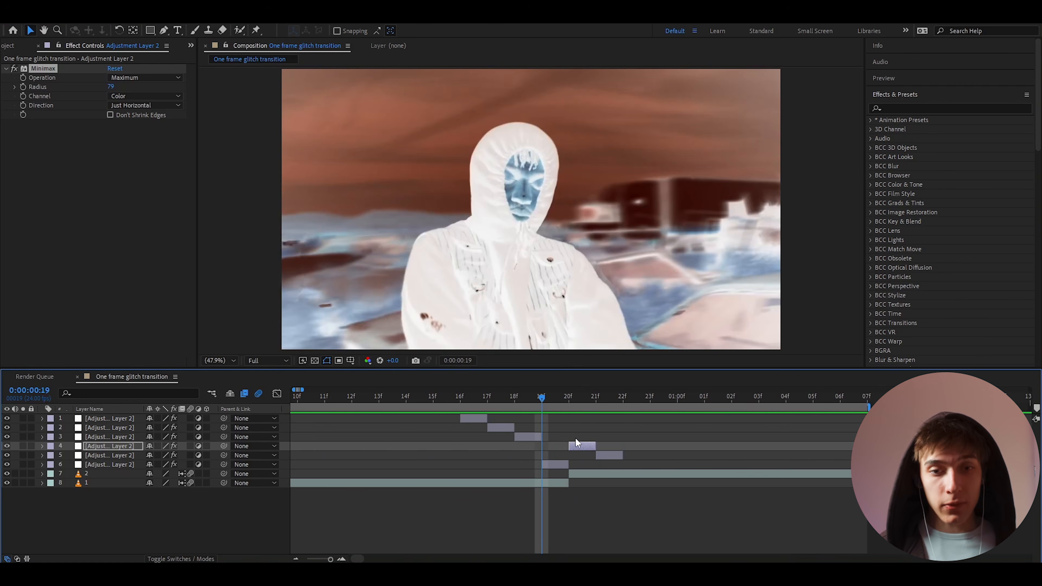
Move the Minimax layer to 19f and place duplicates at 17f and 21f
left_click_drag(576, 446, 554, 449)
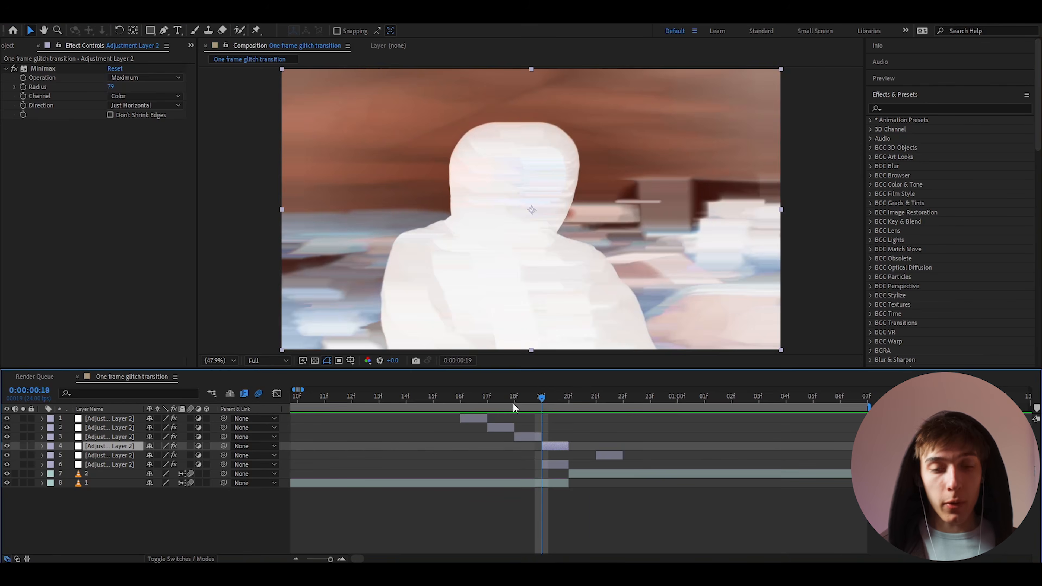
left_click_drag(512, 404, 488, 405)
key("ctrl+d")
left_click_drag(555, 445, 503, 450)
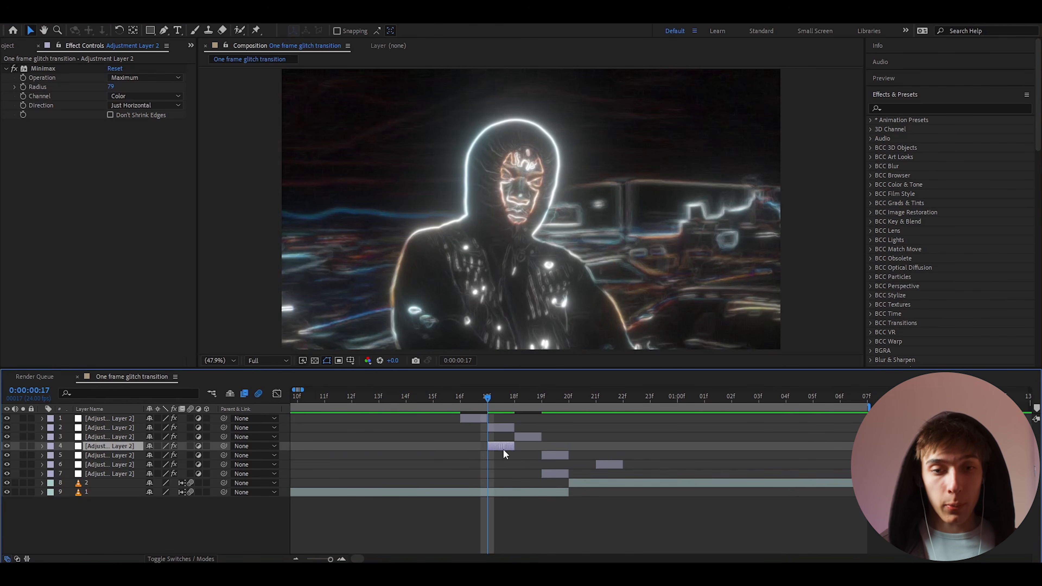
left_click_drag(119, 441, 123, 425)
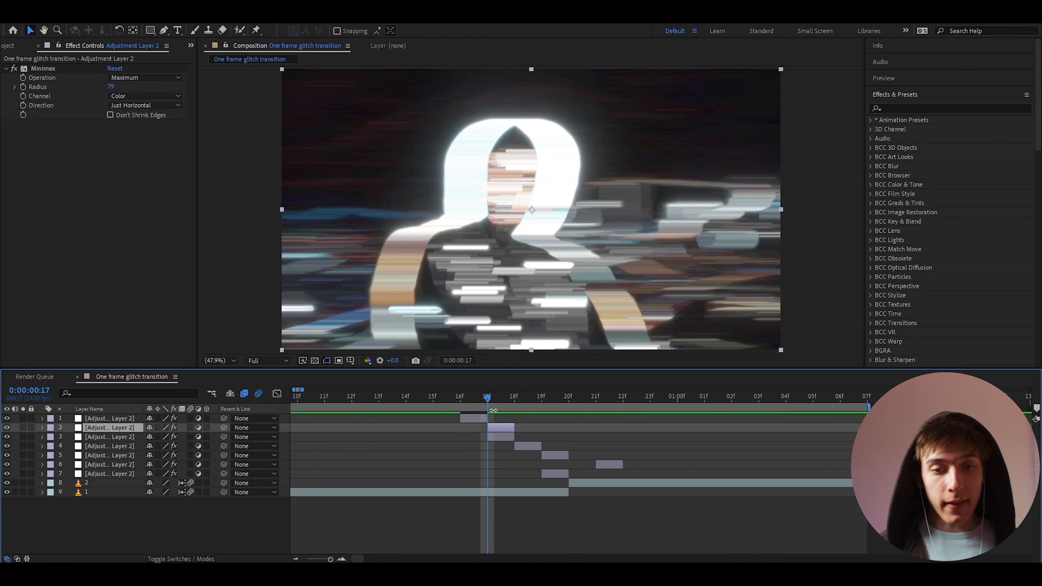
key("ctrl+d")
left_click_drag(496, 427, 324, 400)
Preview and scrub frame by frame through the glitch around the cut
key("minus")
left_click(445, 400)
key("space")
left_click_drag(481, 401, 578, 429)
left_click(579, 429)
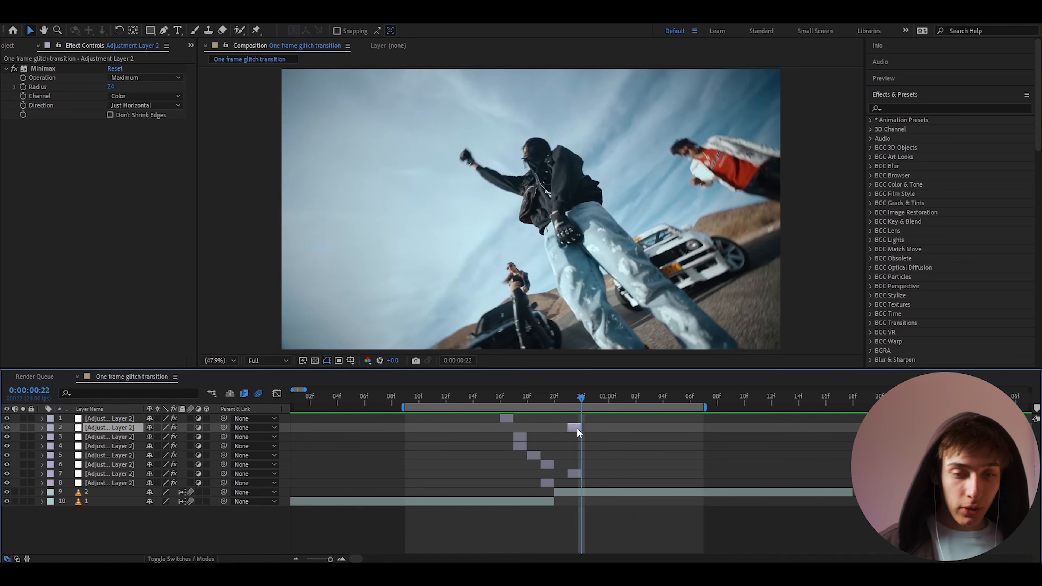
Add an adjustment layer from 22f, set the work area, and expand Animation Presets > User Presets
key("ctrl+alt+y")
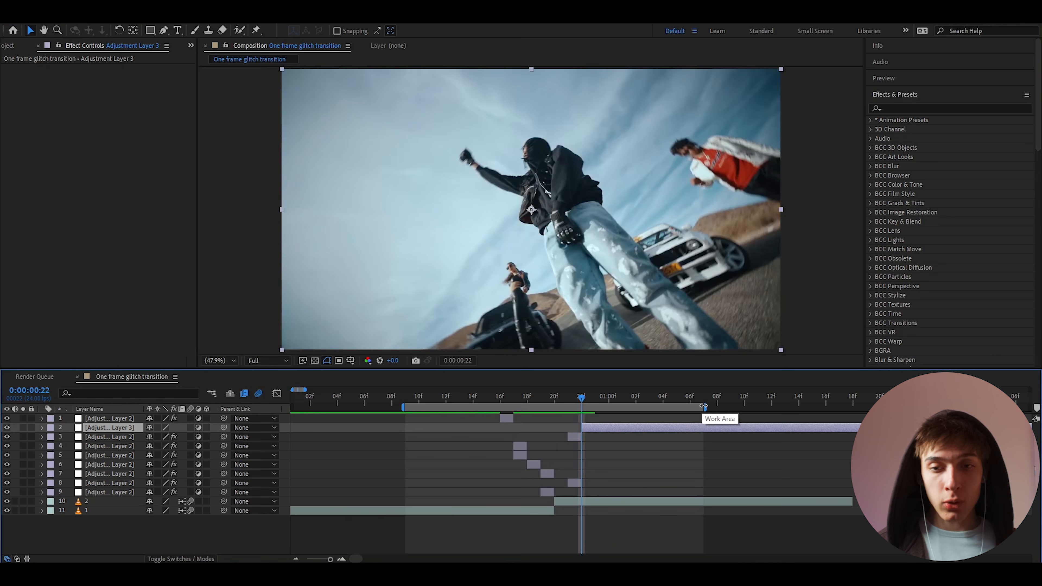
left_click_drag(696, 405, 844, 417)
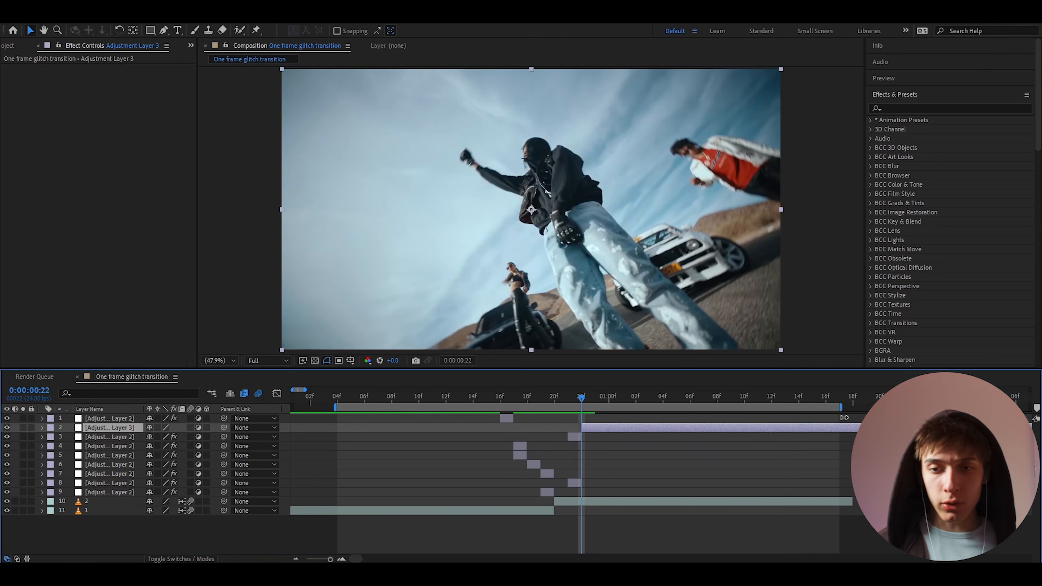
left_click(870, 120)
left_click(879, 138)
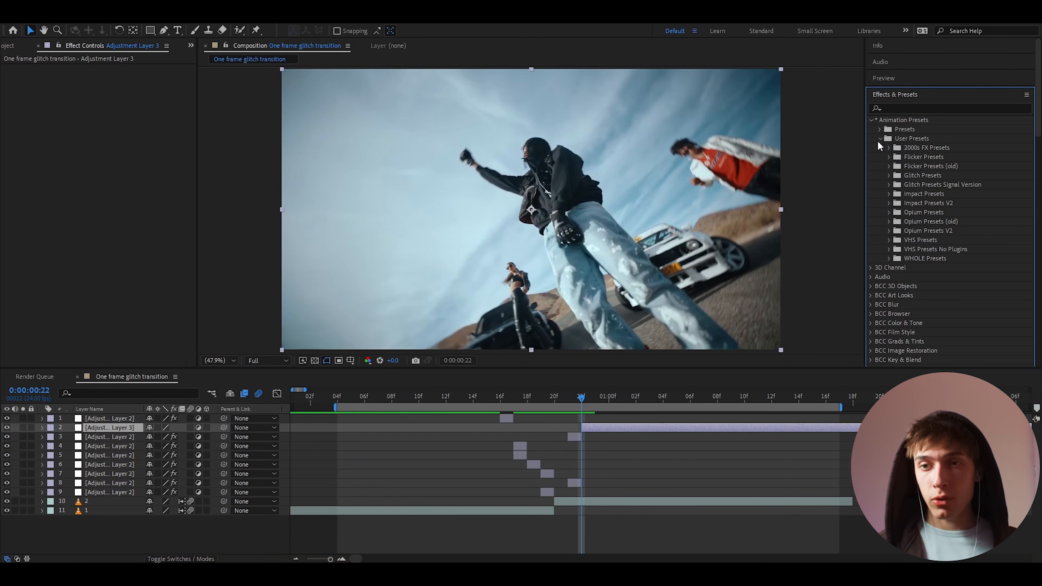
Apply the Heavy Y Shake preset from Impact Presets V2 to Adjustment Layer 3
left_click(888, 203)
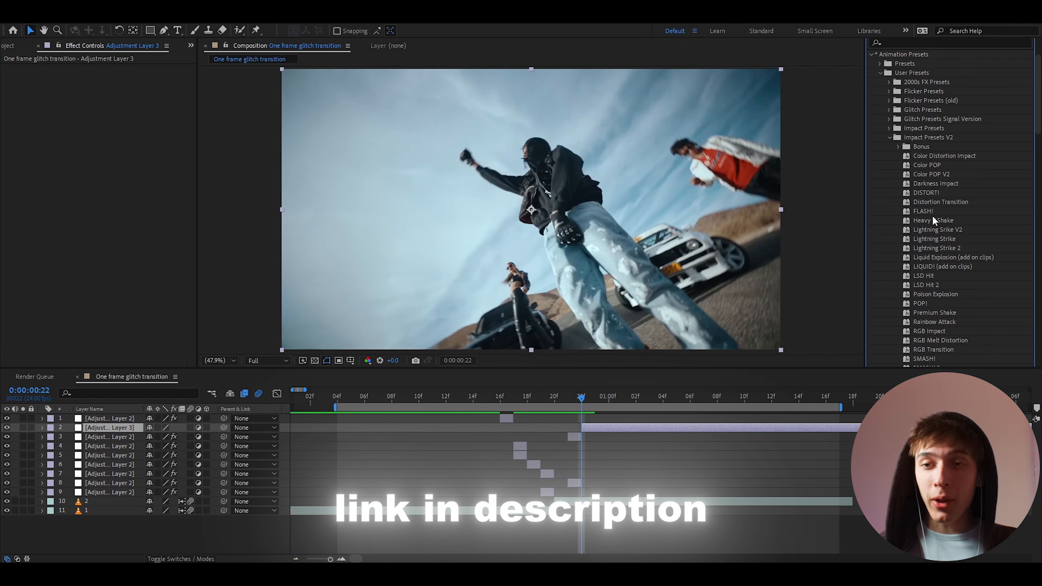
left_click_drag(931, 218, 600, 429)
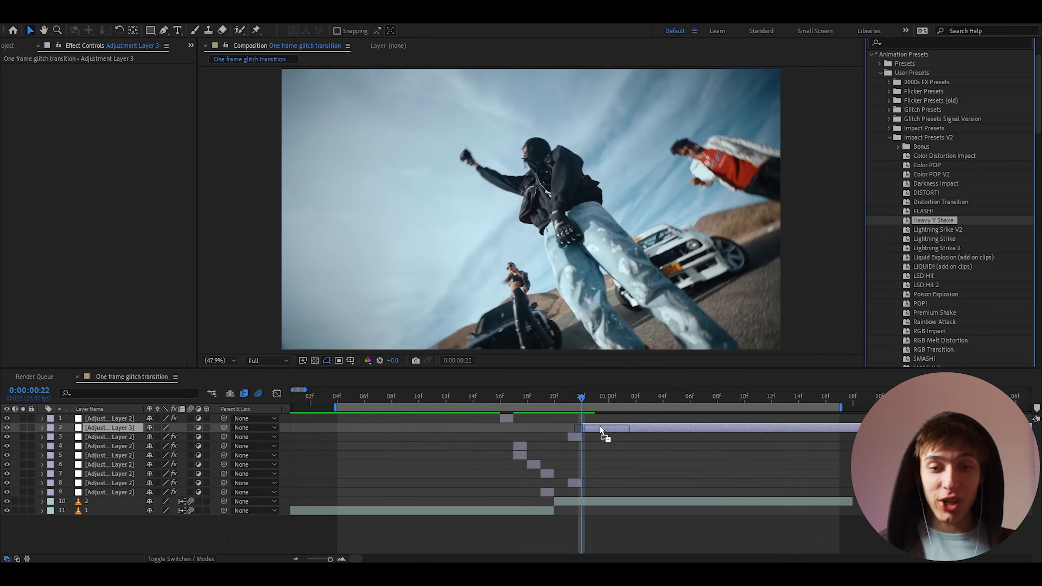
left_click_drag(600, 429, 601, 429)
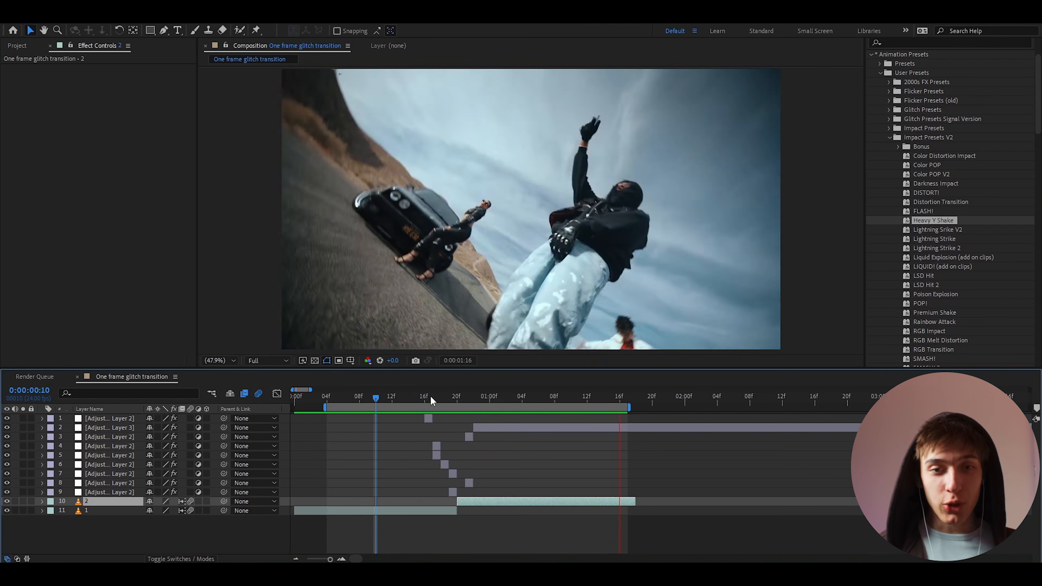
Preview the shaken cut, then add the TWEAKING! preset to Adjustment Layer 3 at 22f
left_click_drag(417, 396, 381, 404)
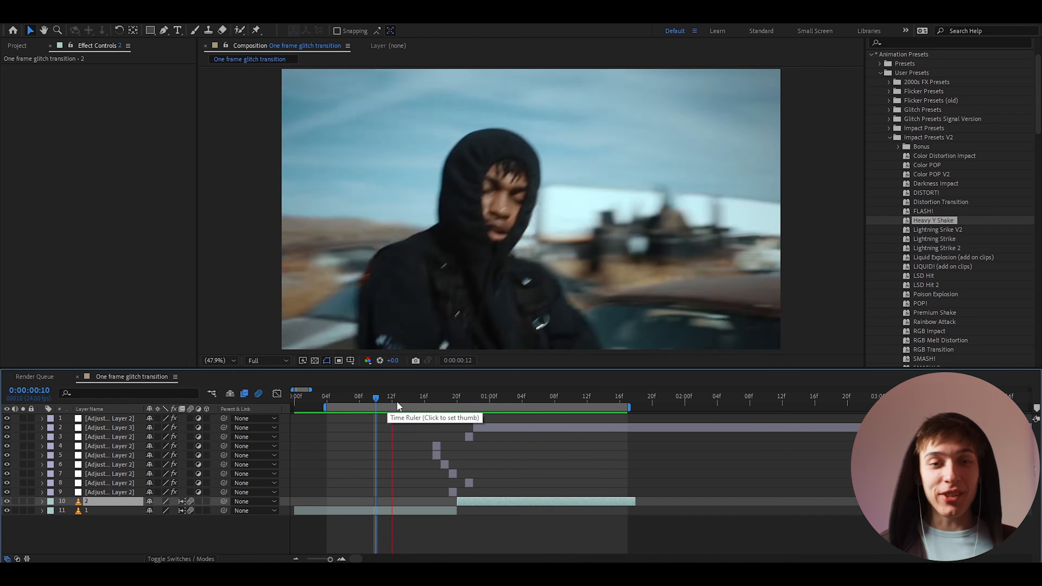
left_click(472, 402)
left_click_drag(928, 310, 459, 428)
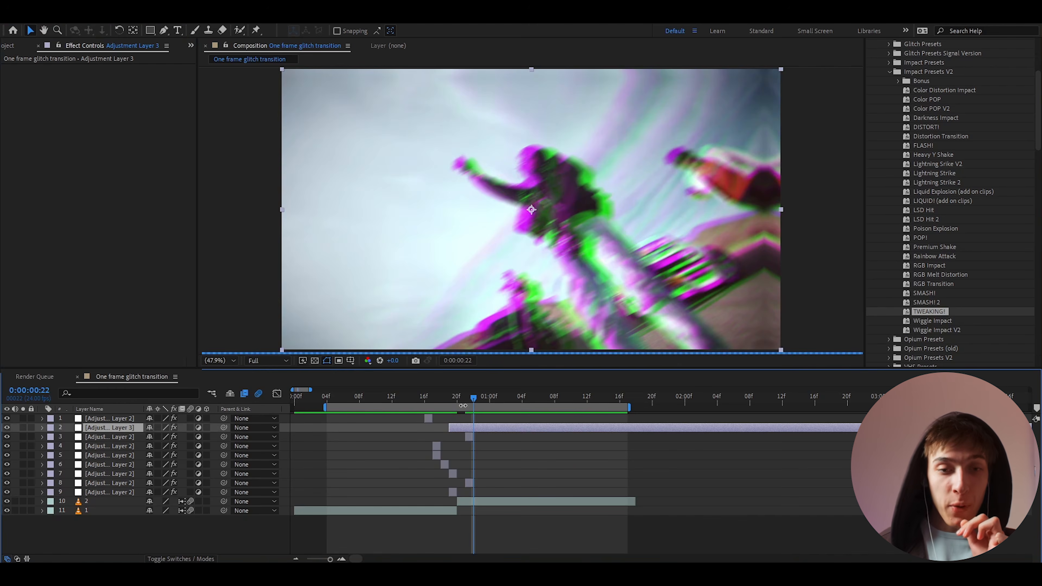
Move Adjustment Layer 3's in-point earlier so it starts at 17f
left_click(466, 397)
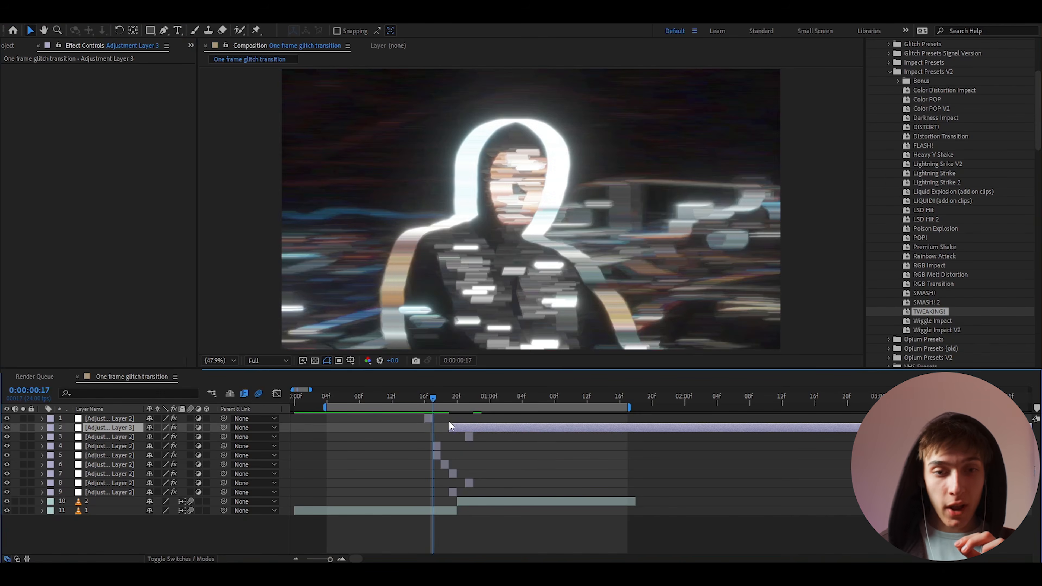
left_click_drag(449, 425, 438, 429)
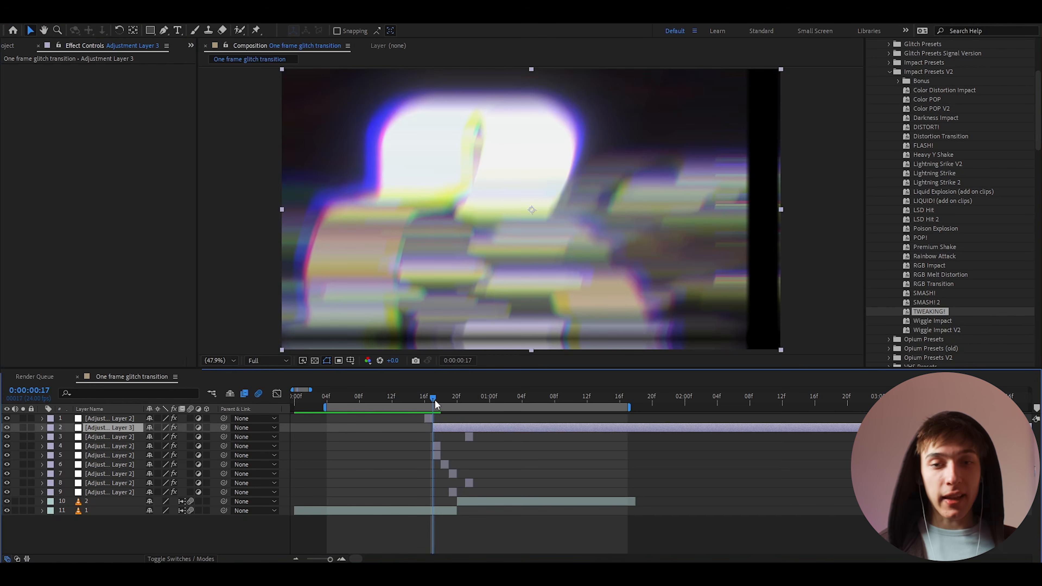
left_click_drag(431, 399, 348, 398)
Place Adjustment Layer 3 below the glitch layers and preview the transition around 18f
left_click_drag(107, 428, 106, 498)
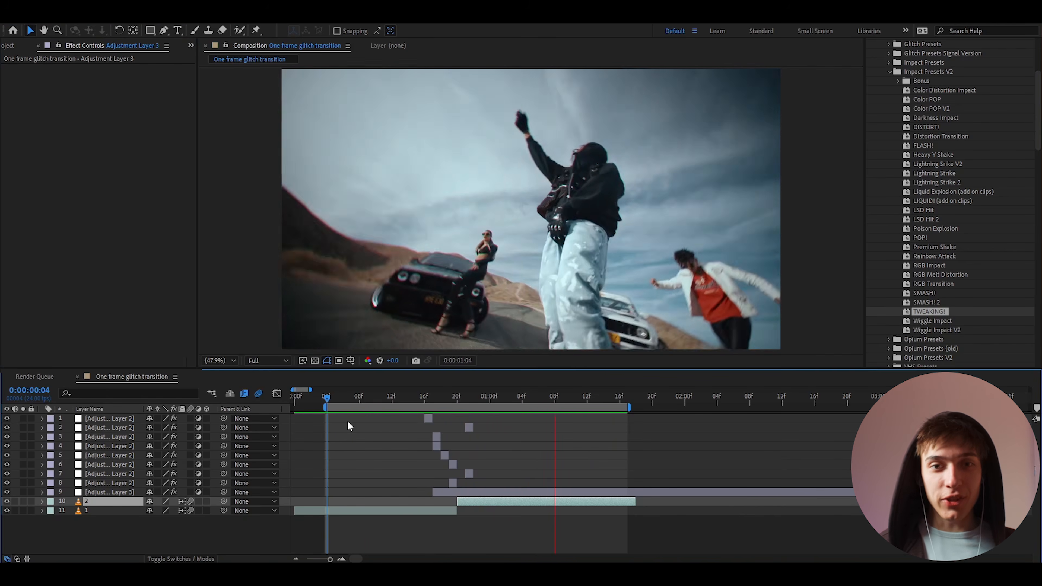
key("space")
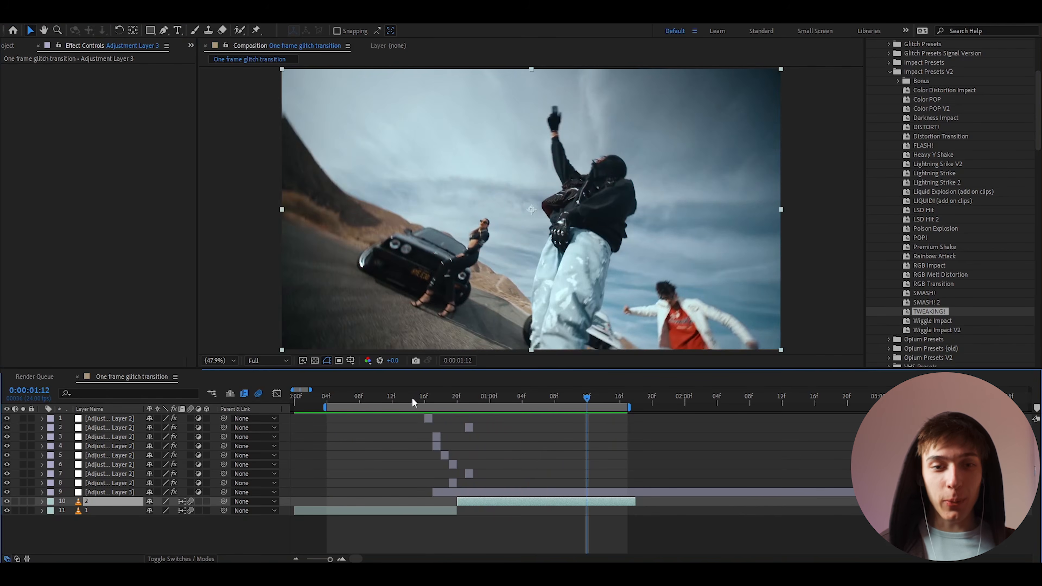
mouse_move(416, 398)
left_mouse_down()
mouse_move(477, 397)
mouse_move(400, 399)
left_mouse_up()
key("space")
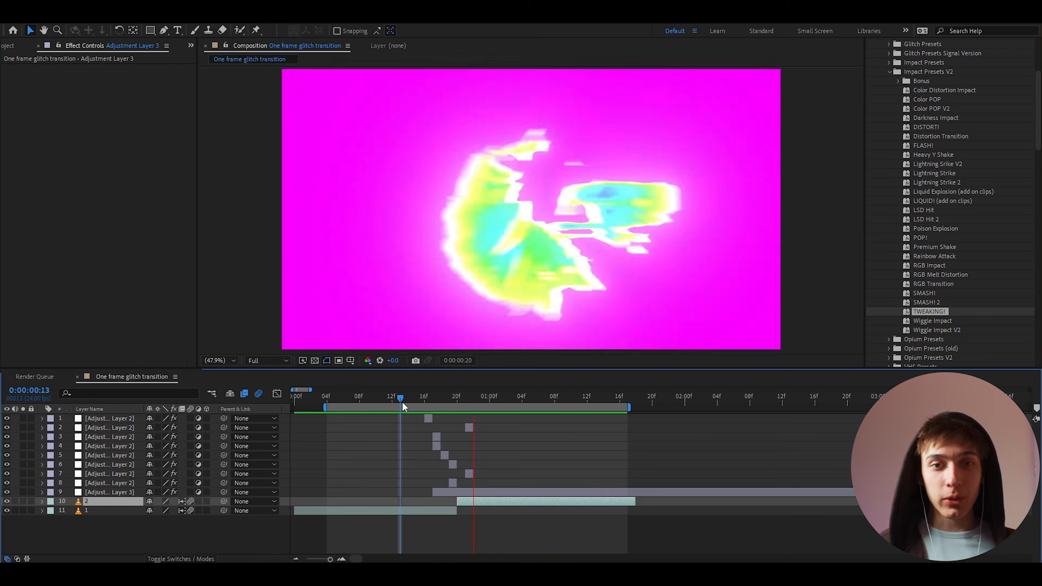
key("space")
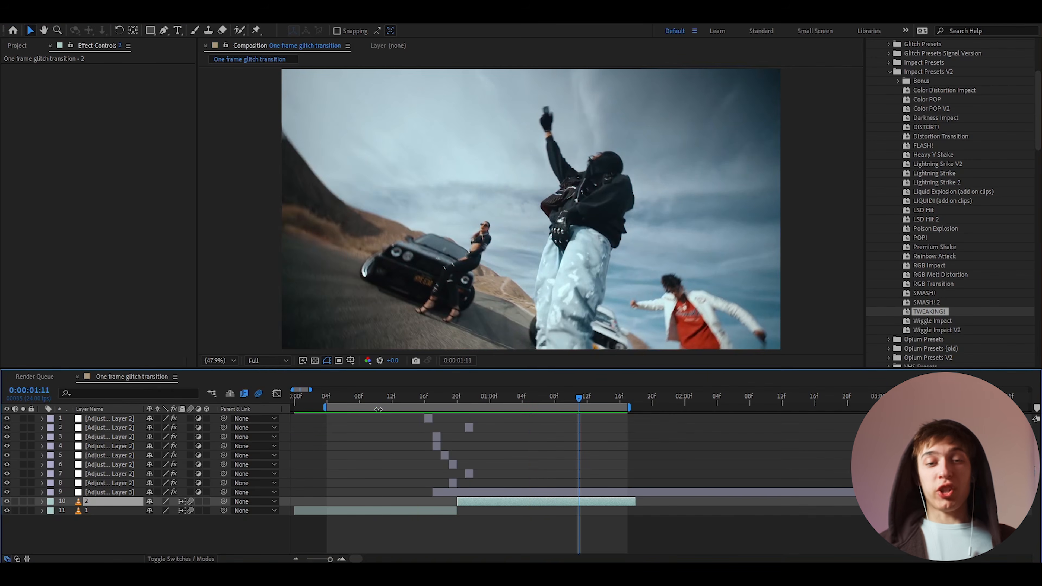
Add the Frame Glitch Chaos preset to the shake layer at 22f and preview the transition
left_click(470, 395)
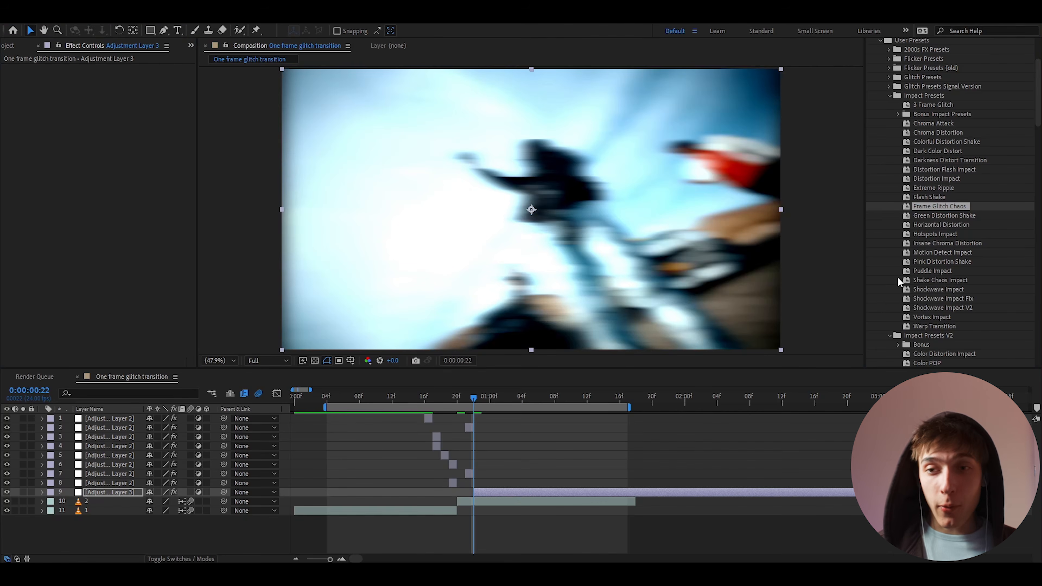
left_click_drag(940, 206, 476, 495)
left_click(351, 400)
key("space")
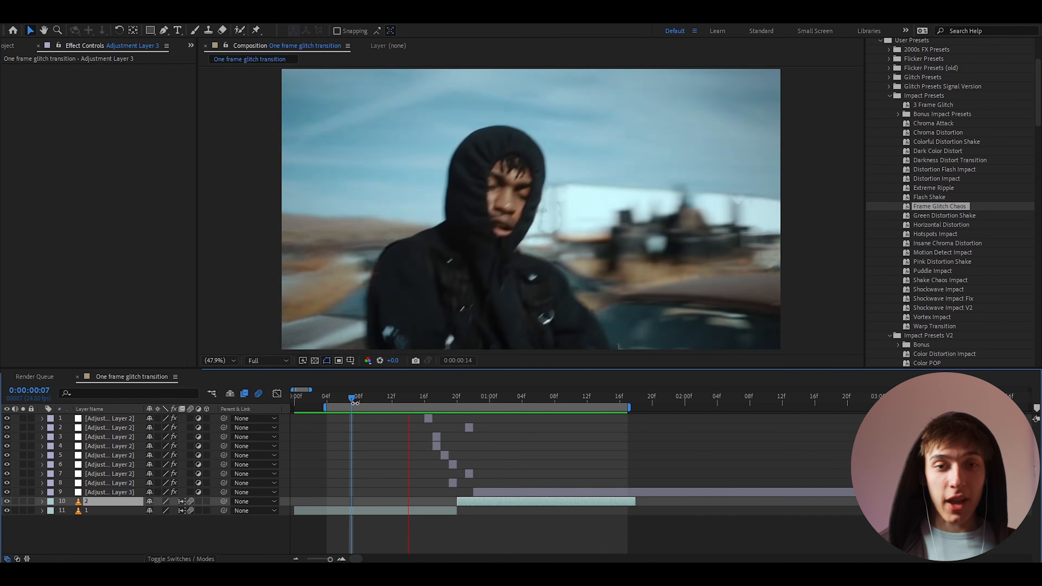